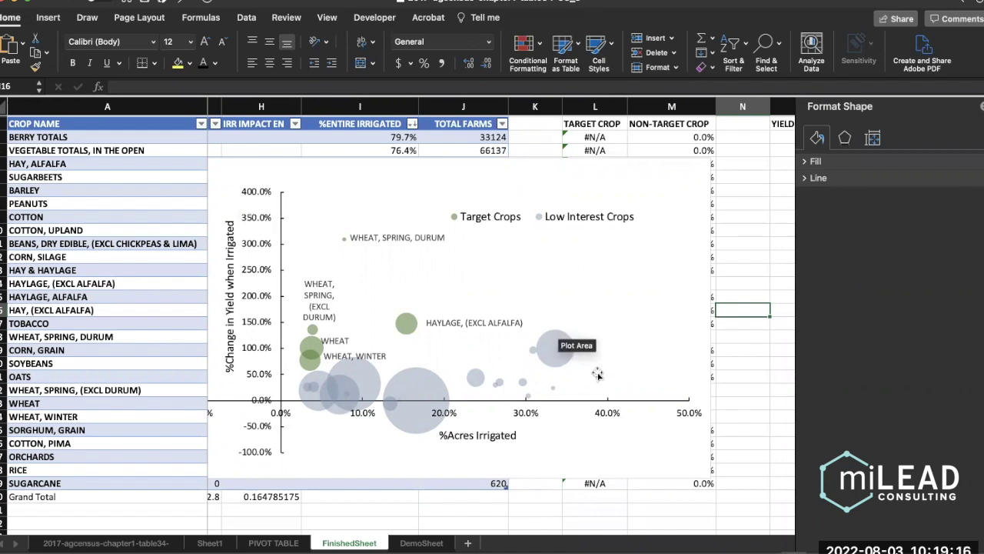
Set the YIELD THRESHOLD on FinishedSheet to 25%.
mouse_move(559, 347)
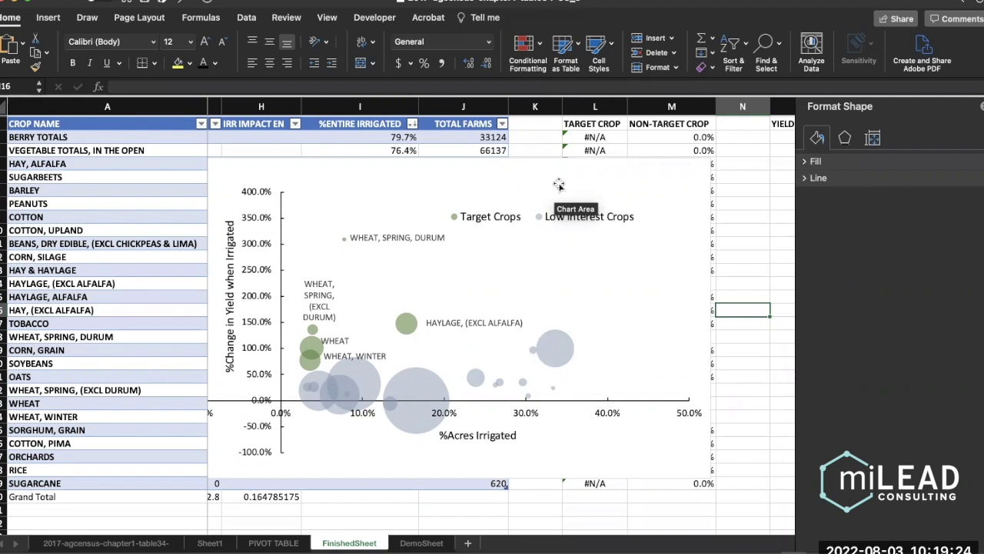
scroll(559, 184, left, 2)
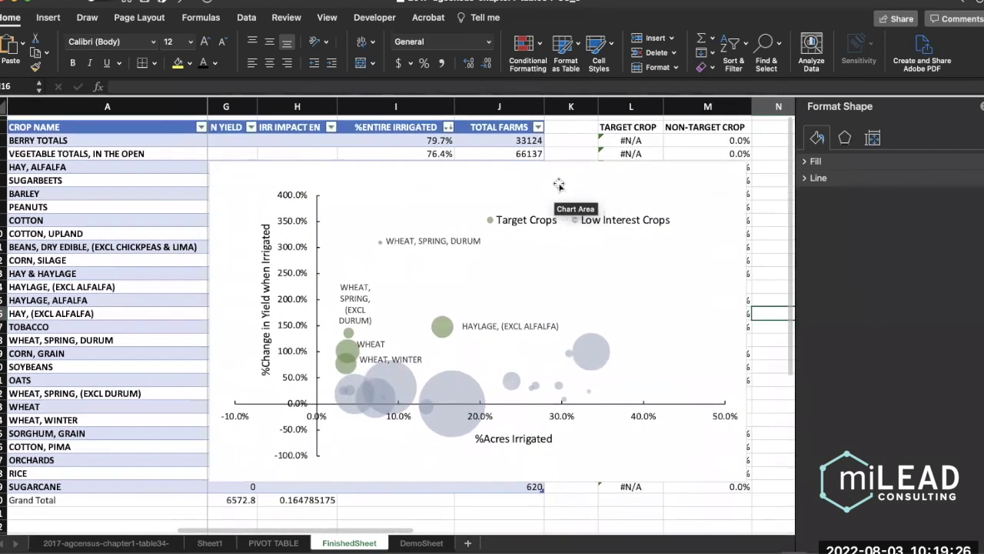
scroll(559, 184, down, 3)
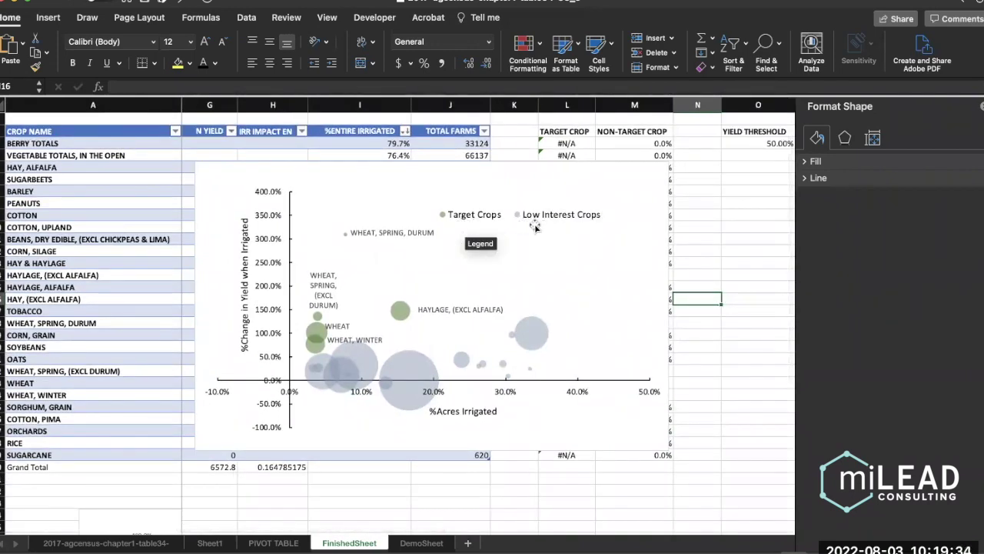
scroll(757, 154, right, 1)
scroll(715, 144, right, 2)
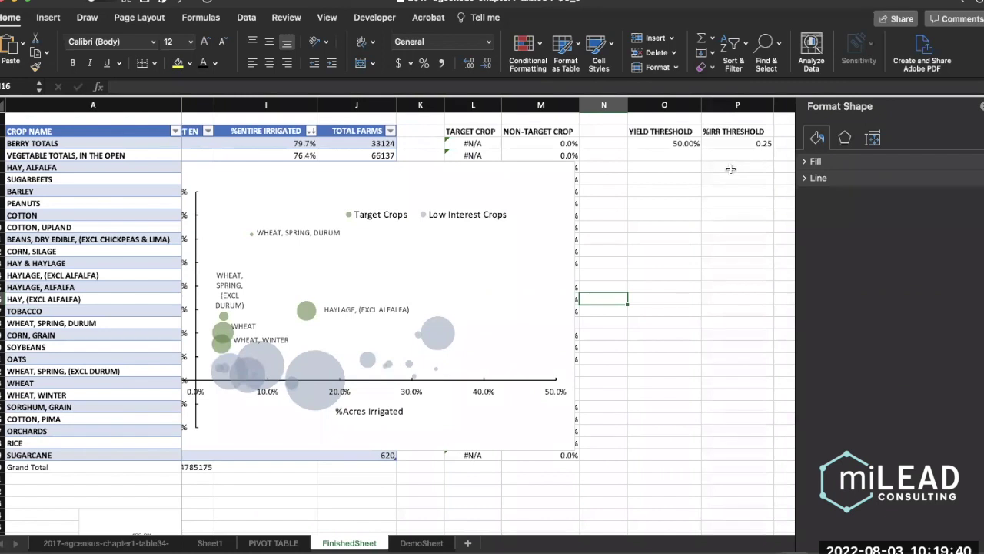
scroll(730, 168, left, 2)
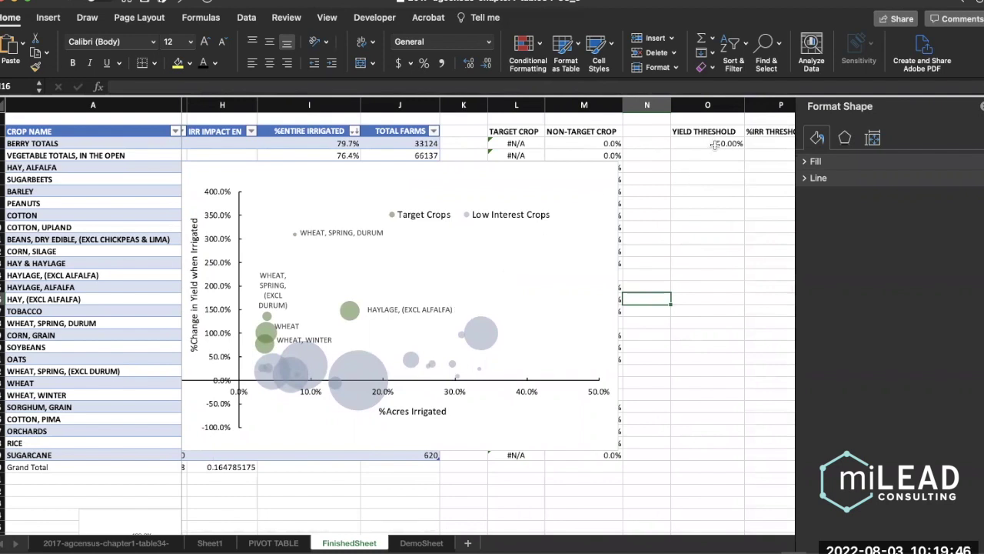
click(707, 143)
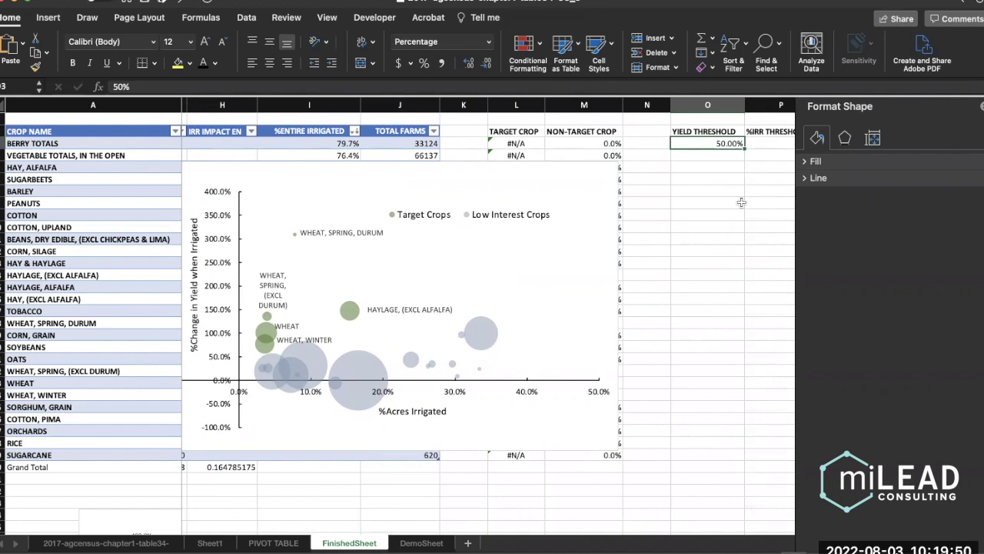
text(25)
key(Return)
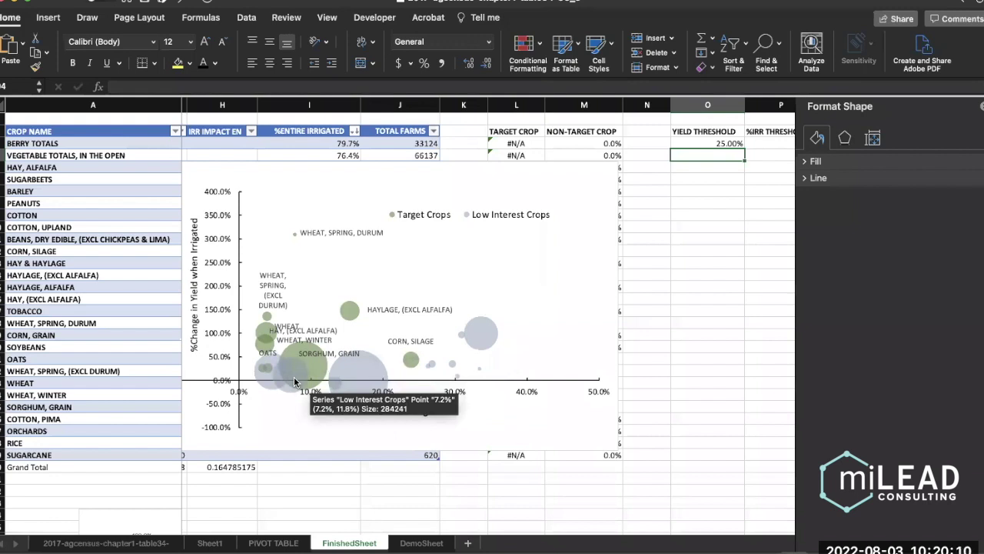
Set the %IRR THRESHOLD on FinishedSheet to 0.3.
scroll(687, 200, right, 2)
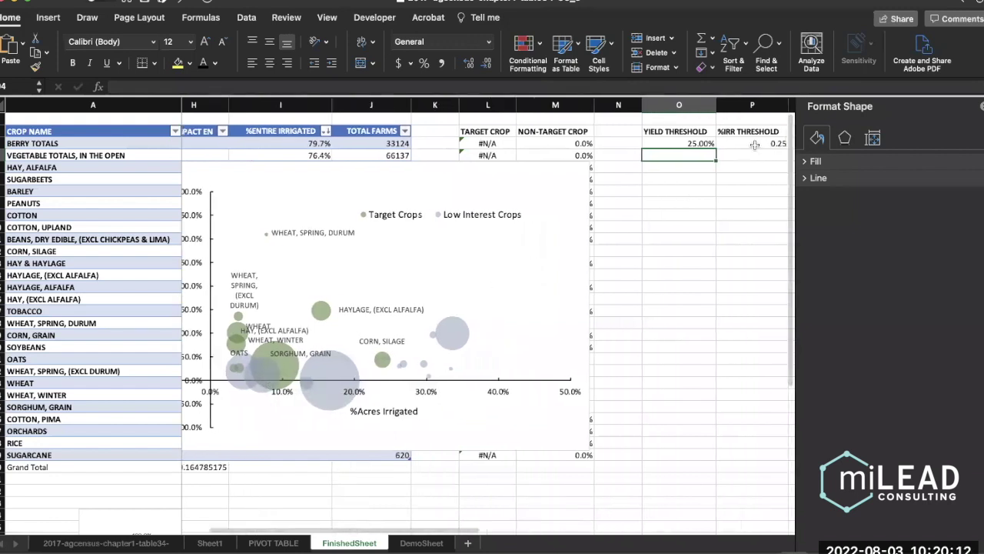
click(753, 144)
text(0.3)
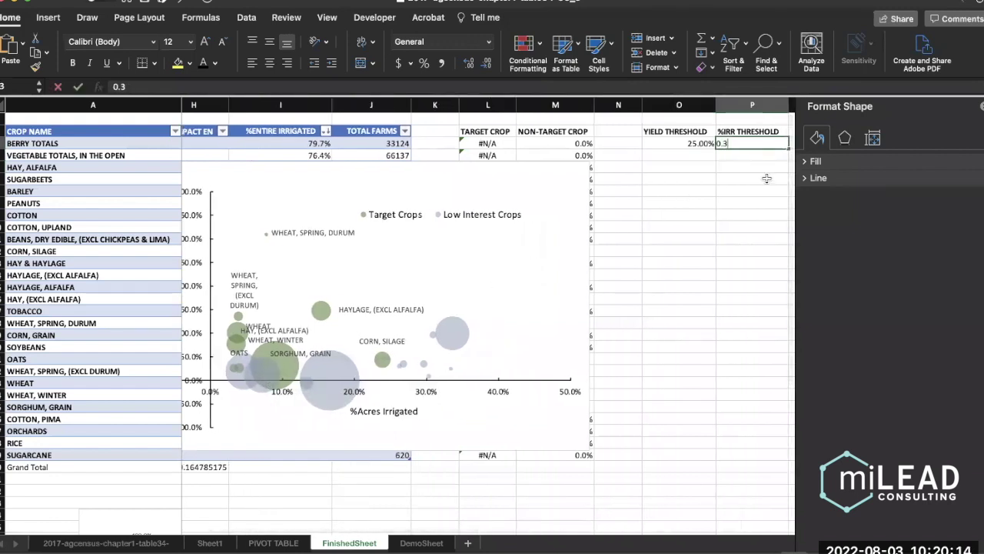
key(Return)
Raise the %IRR THRESHOLD on FinishedSheet to 0.4.
click(763, 142)
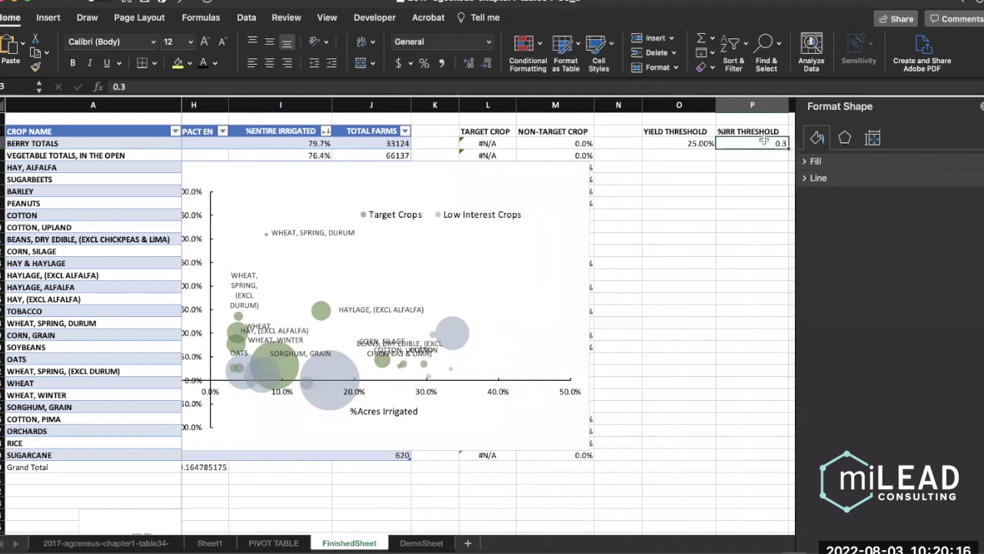
key(BackSpace)
text(4)
key(Return)
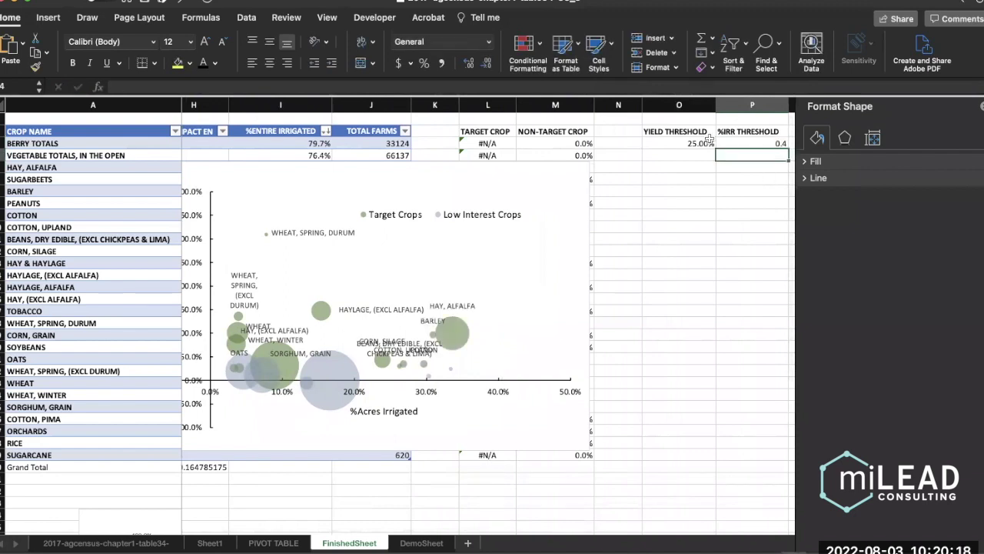
Lower the YIELD THRESHOLD on FinishedSheet to 10% and review the bubble chart.
click(696, 144)
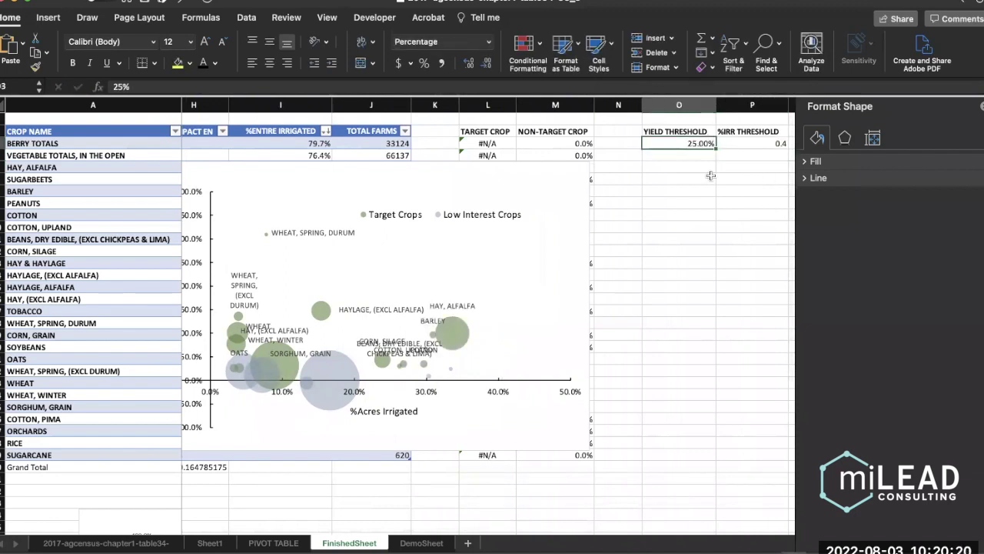
text(10%)
key(Return)
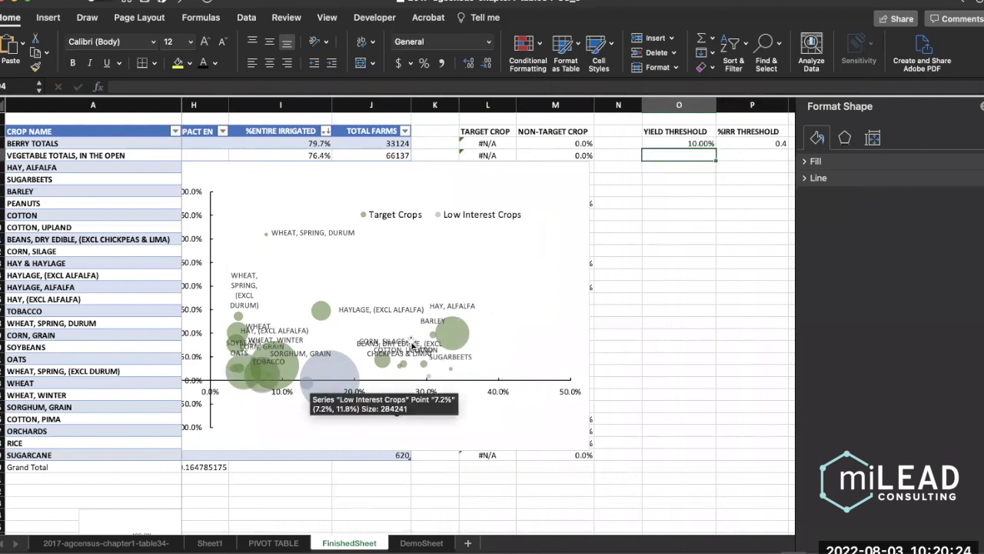
scroll(423, 381, left, 2)
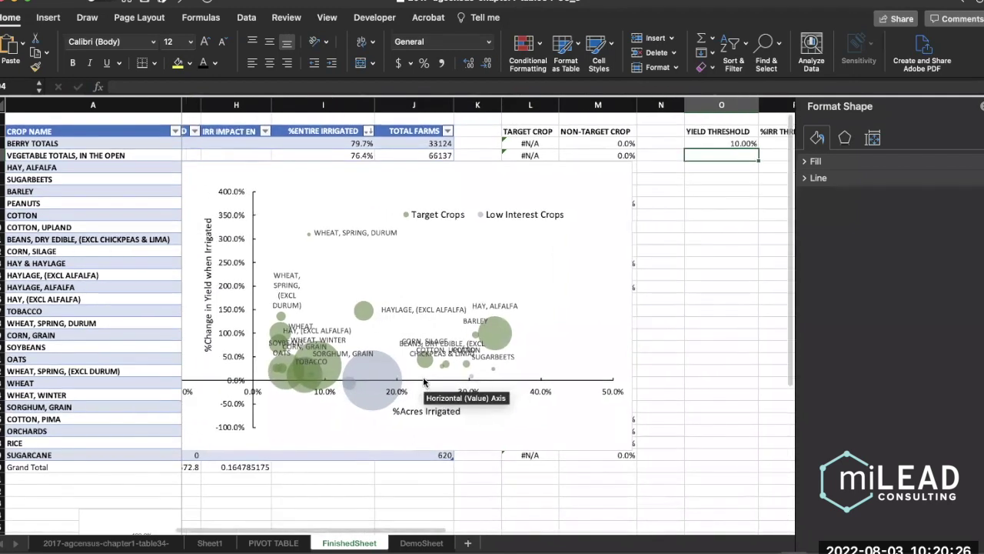
scroll(424, 381, left, 2)
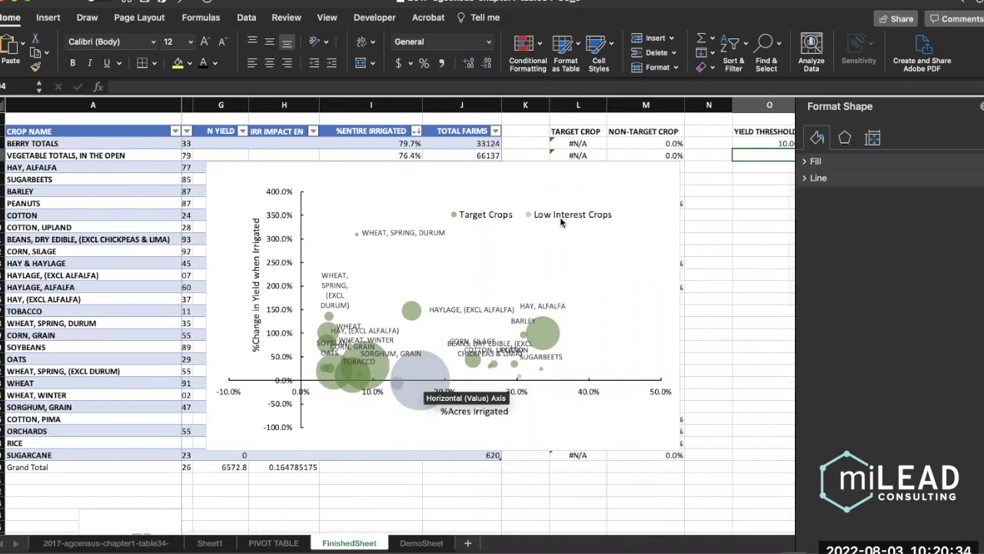
Switch to DemoSheet and inspect the first TARGET CROP cell and the YIELD THRESHOLD and %IRR THRESHOLD values.
click(421, 543)
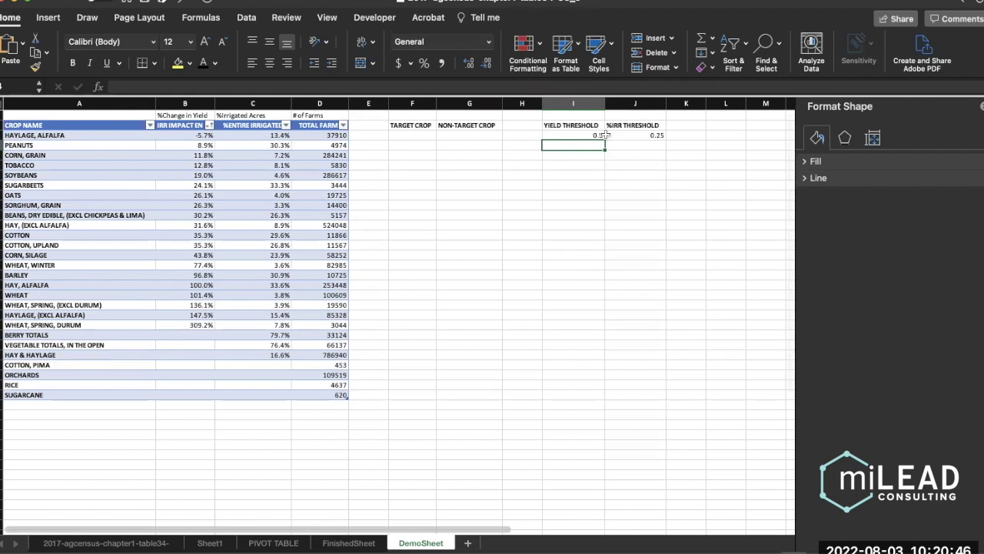
click(403, 136)
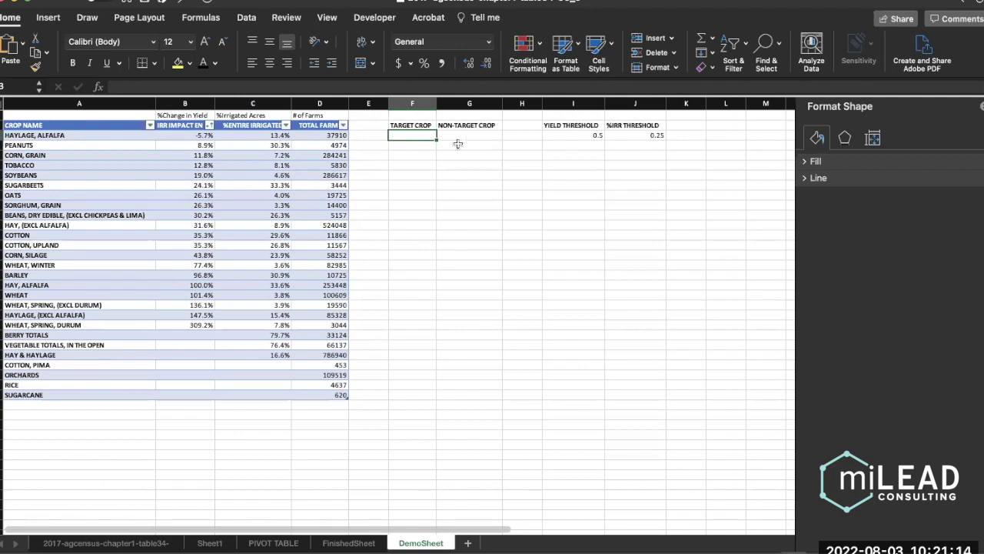
click(584, 135)
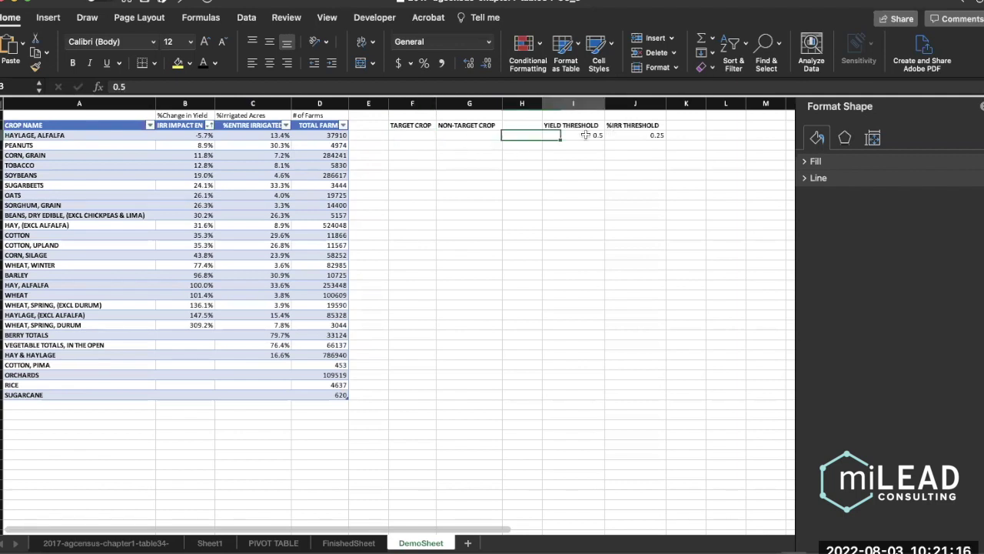
click(641, 135)
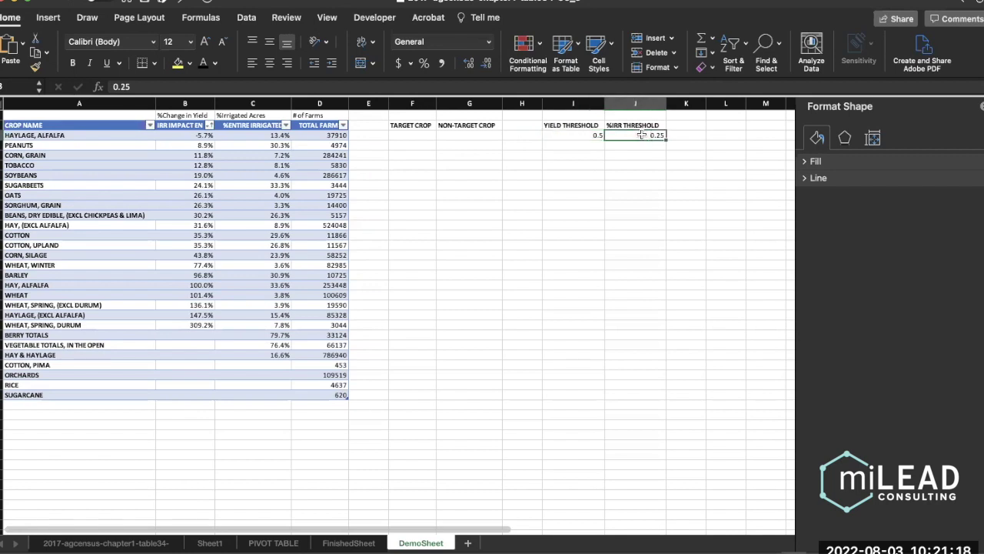
click(578, 136)
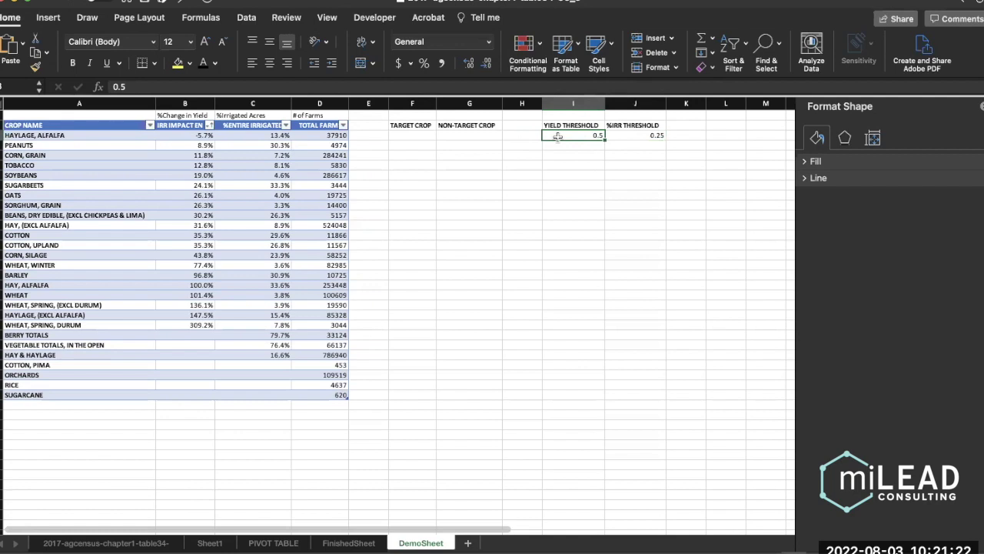
click(629, 137)
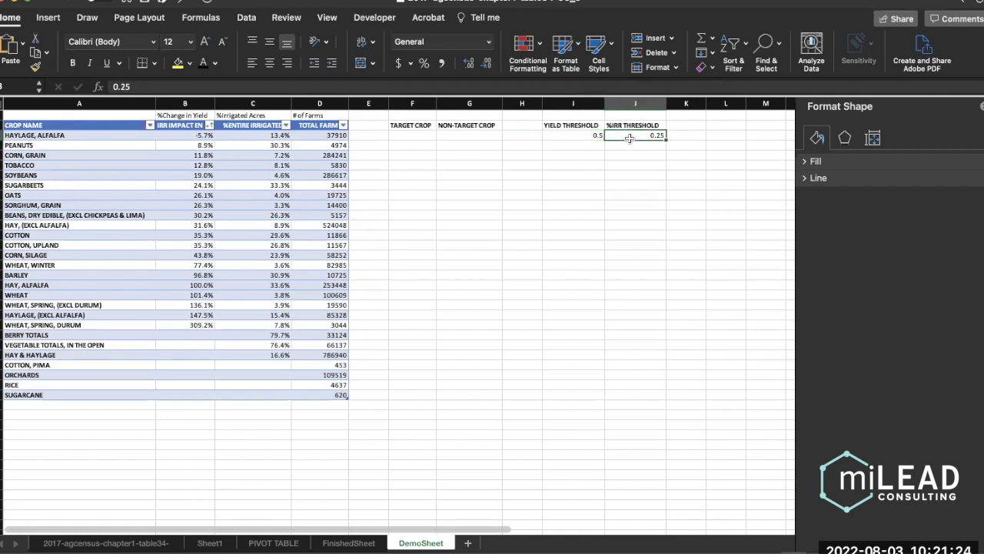
Begin an IF(AND( formula in TARGET CROP cell F3, testing the row's IRR IMPACT EN > $I$3 with an absolute threshold reference.
click(401, 136)
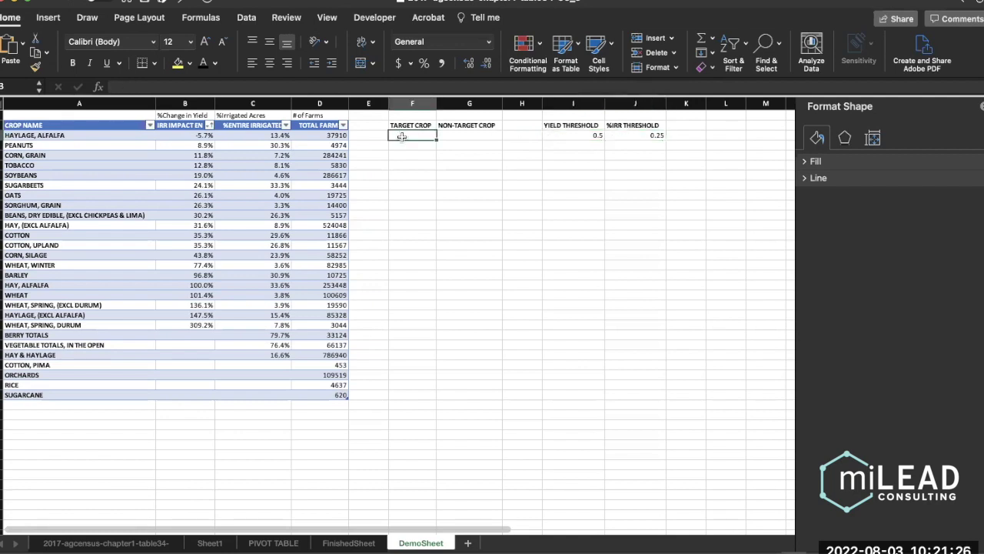
text(=)
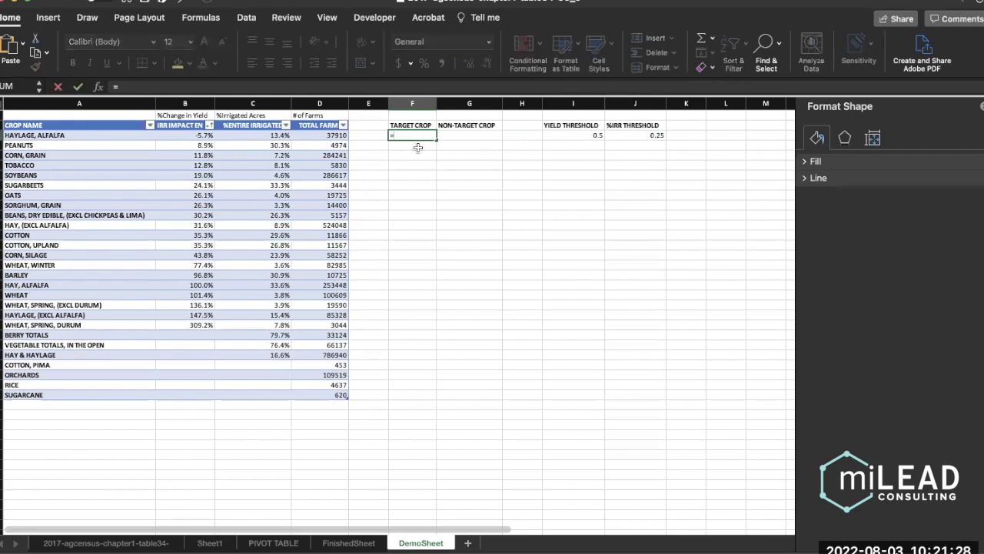
text(IF()
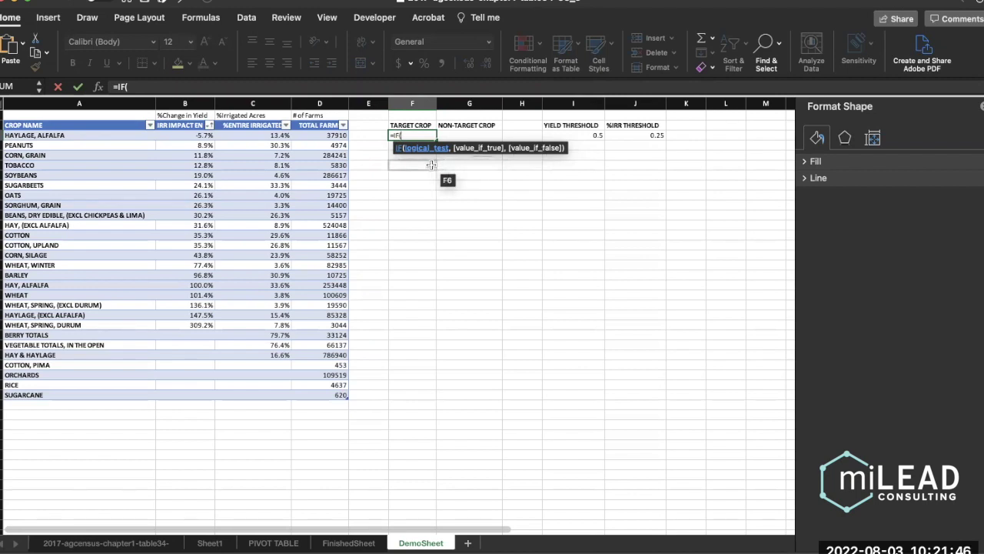
text(AND()
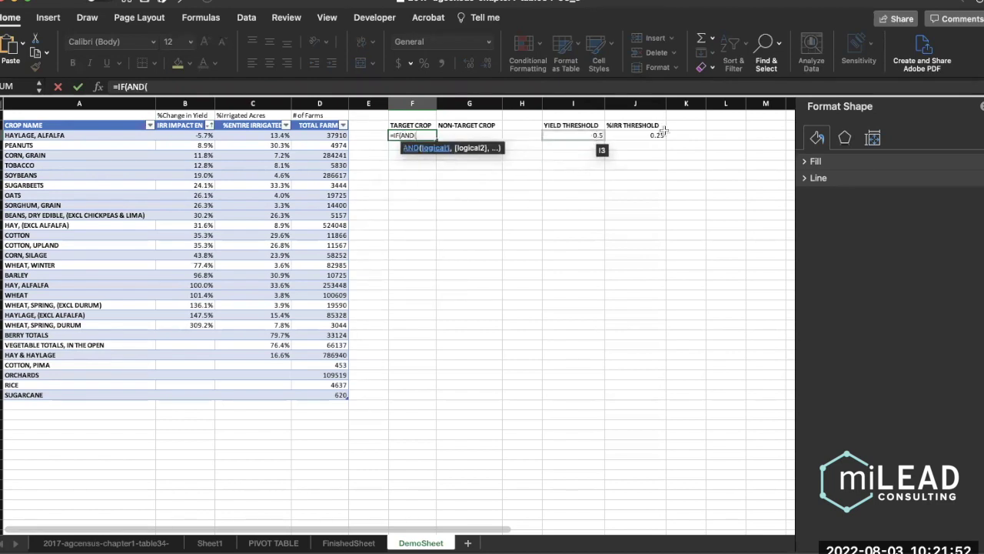
click(183, 137)
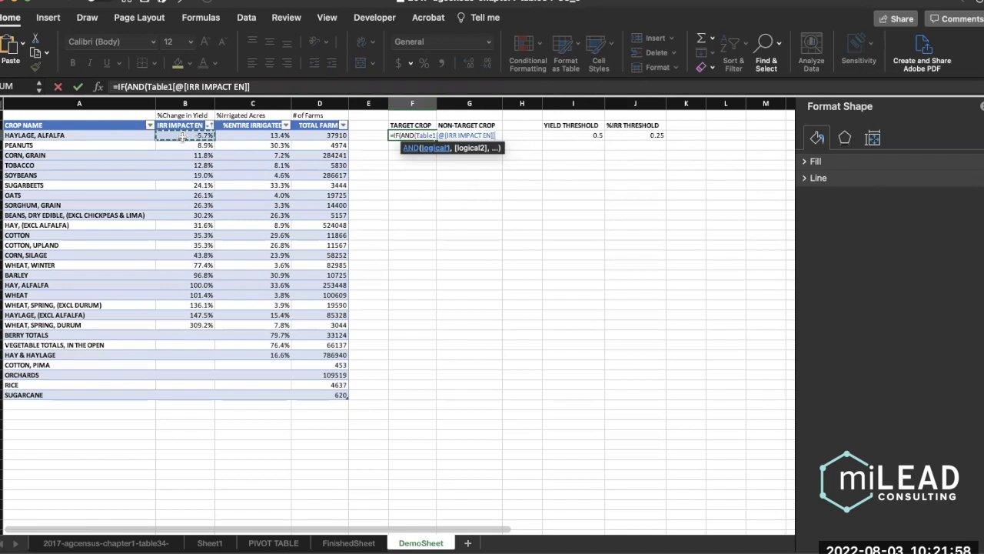
click(572, 136)
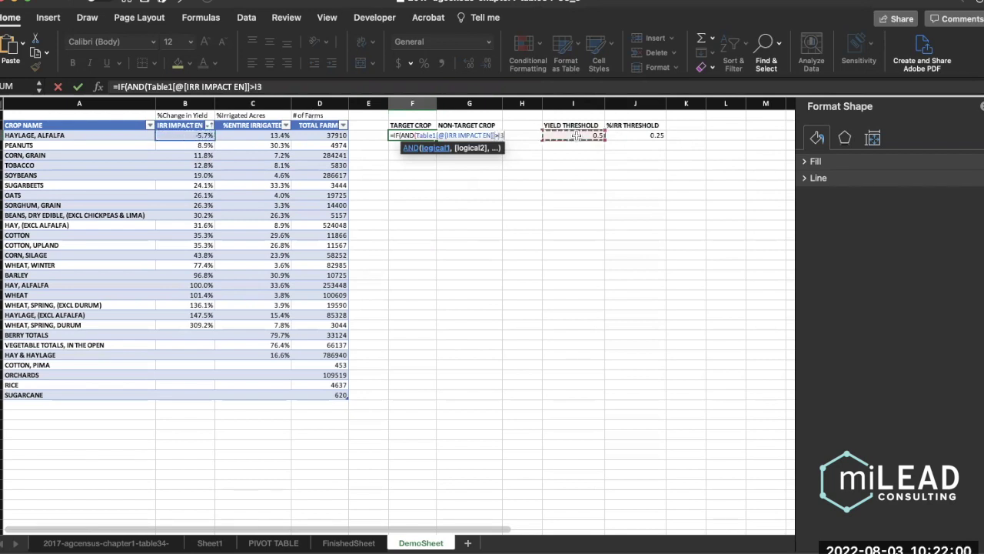
click(260, 87)
key(F4)
key(F4)
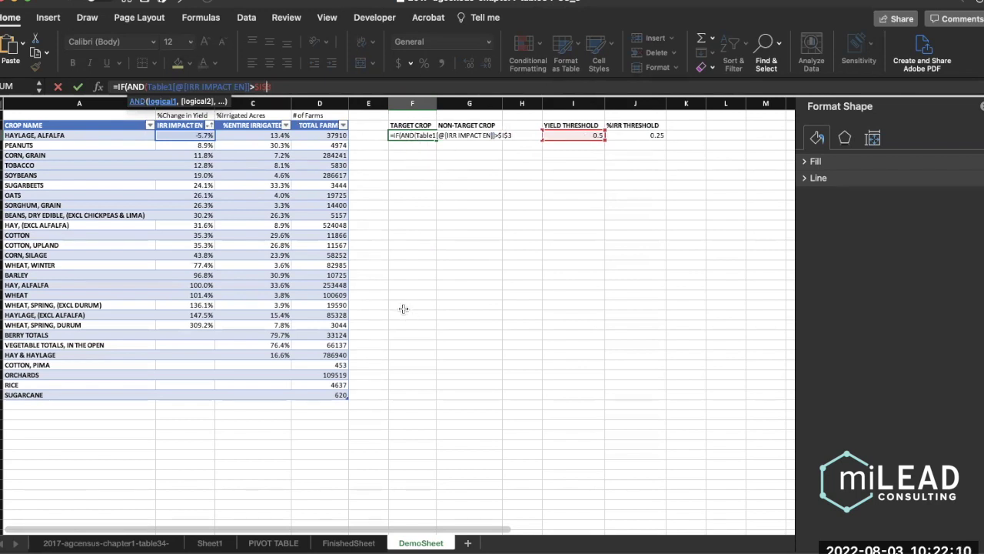
Add the second AND condition, the row's %ENTIRE IRRIGATED < $J$3, and close the AND function.
text(,)
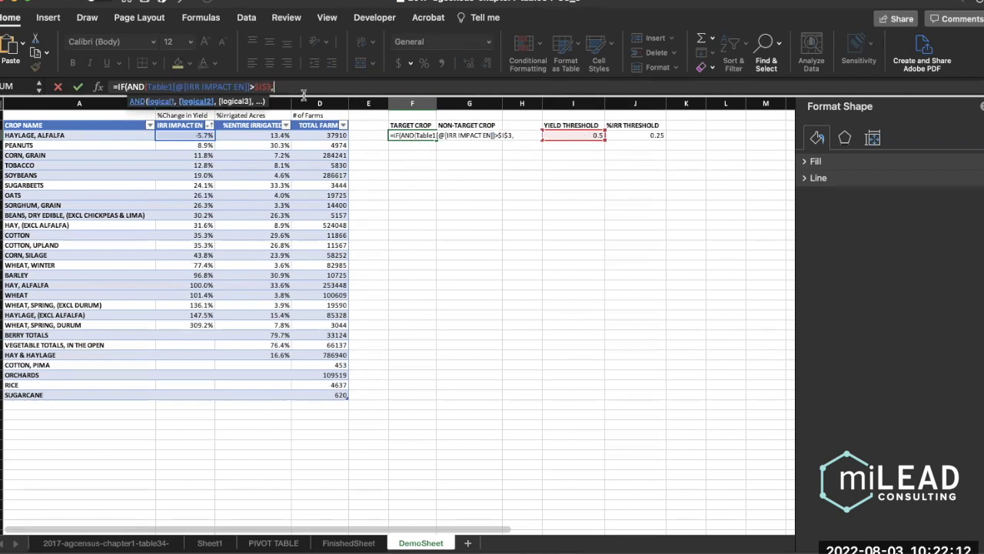
click(242, 136)
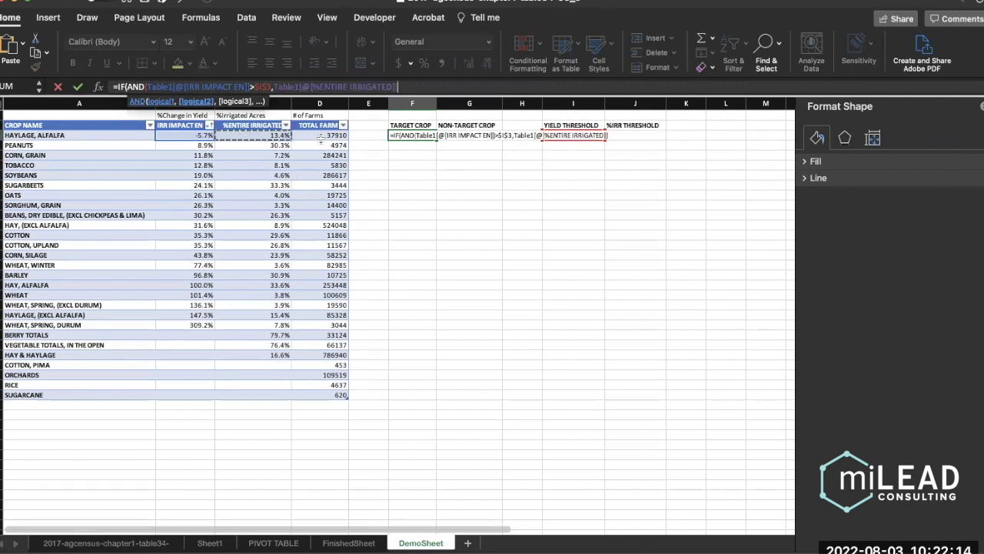
text(<)
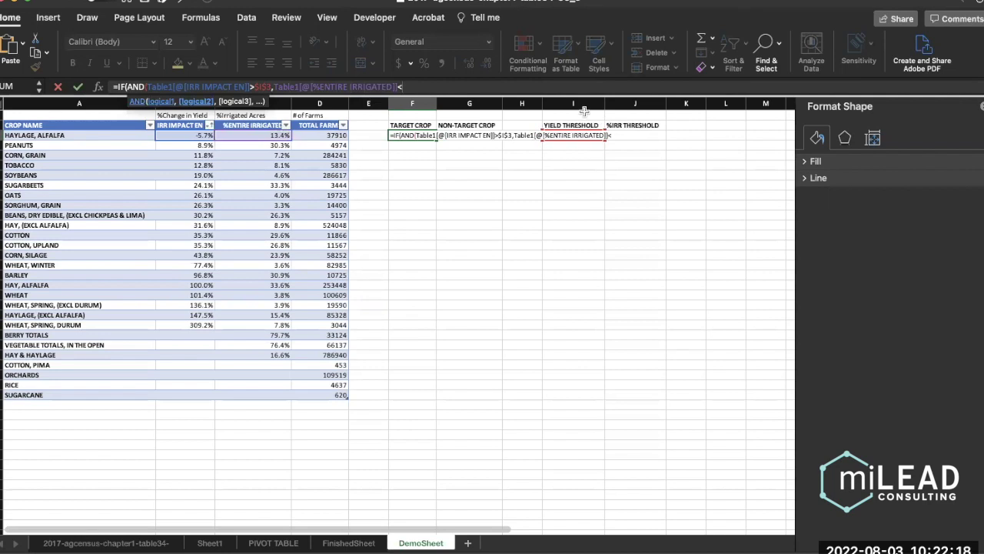
text($J$3)
key(BackSpace)
text($3)
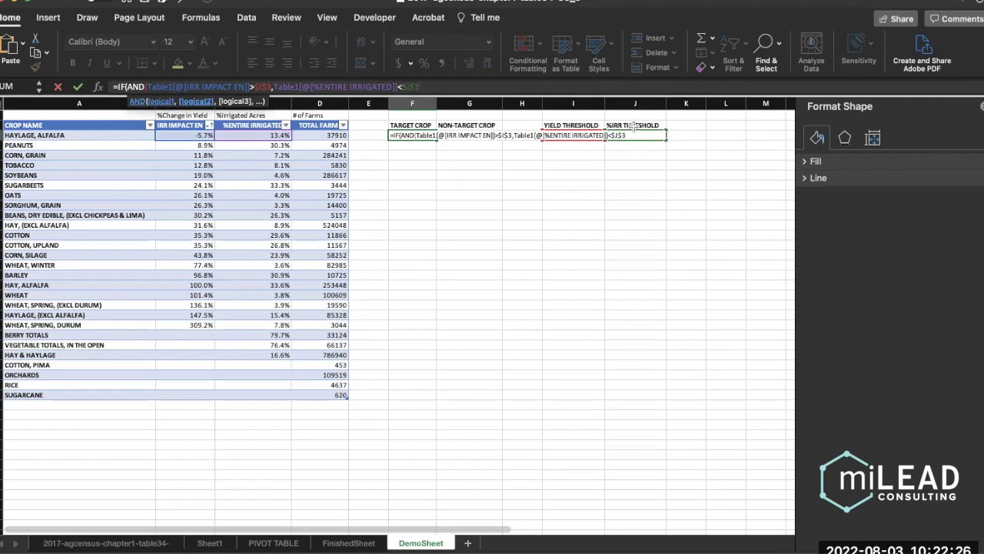
text())
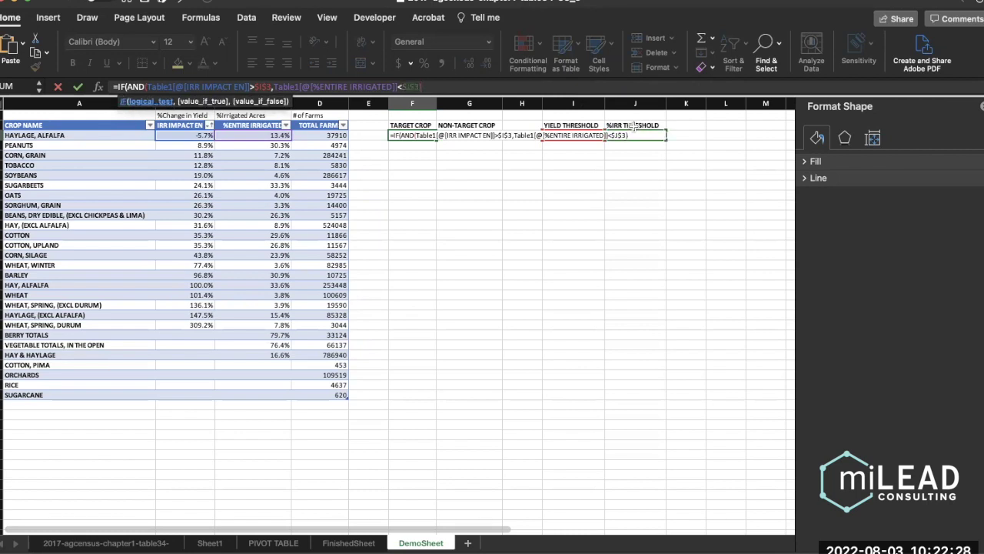
Finish the TARGET CROP formula in F3 so it returns the row's IRR IMPACT EN when true and #N/A otherwise.
text(,)
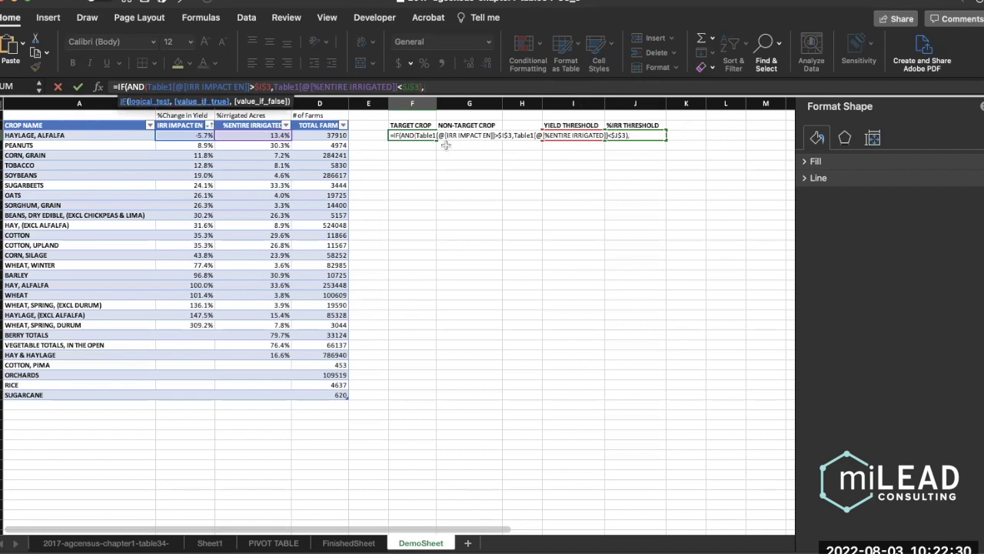
click(175, 136)
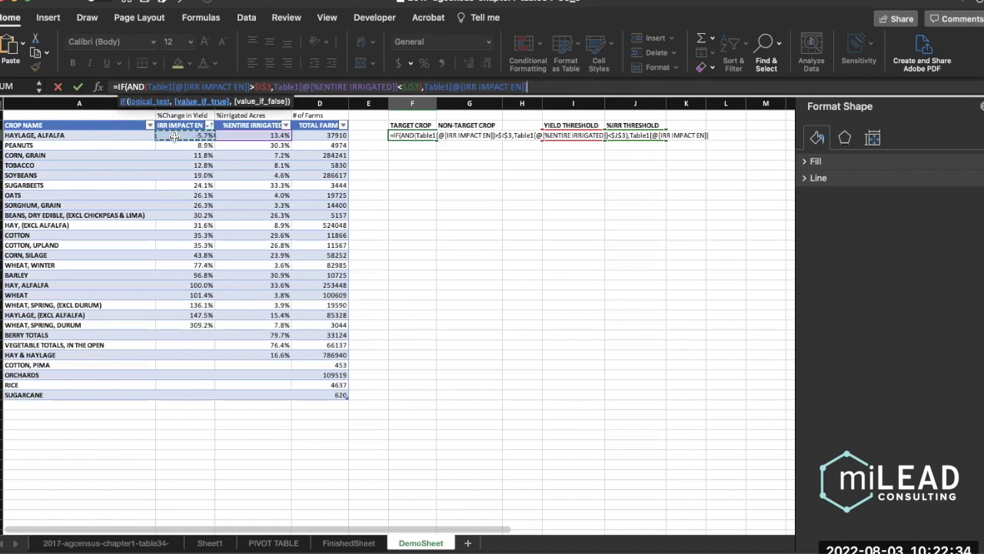
text(,#N/)
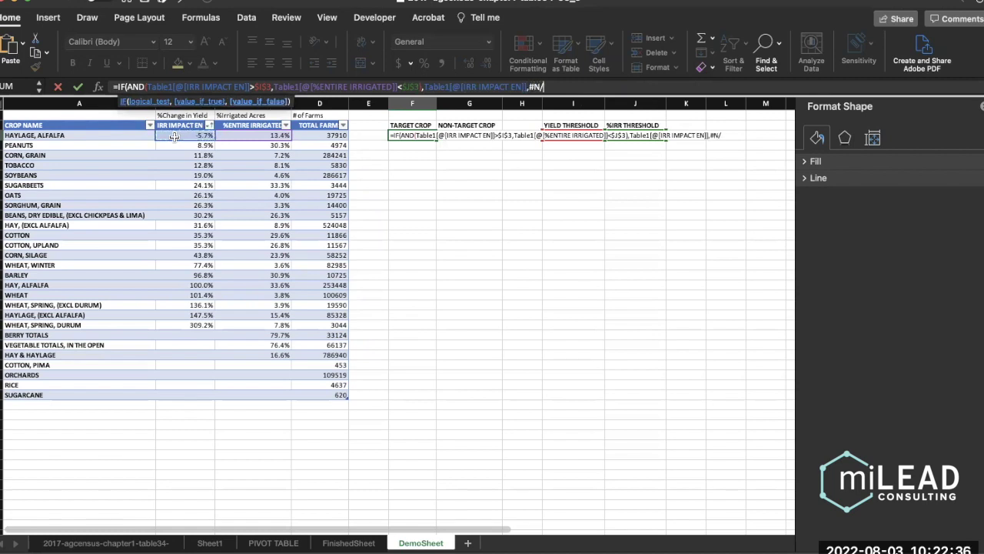
text(A))
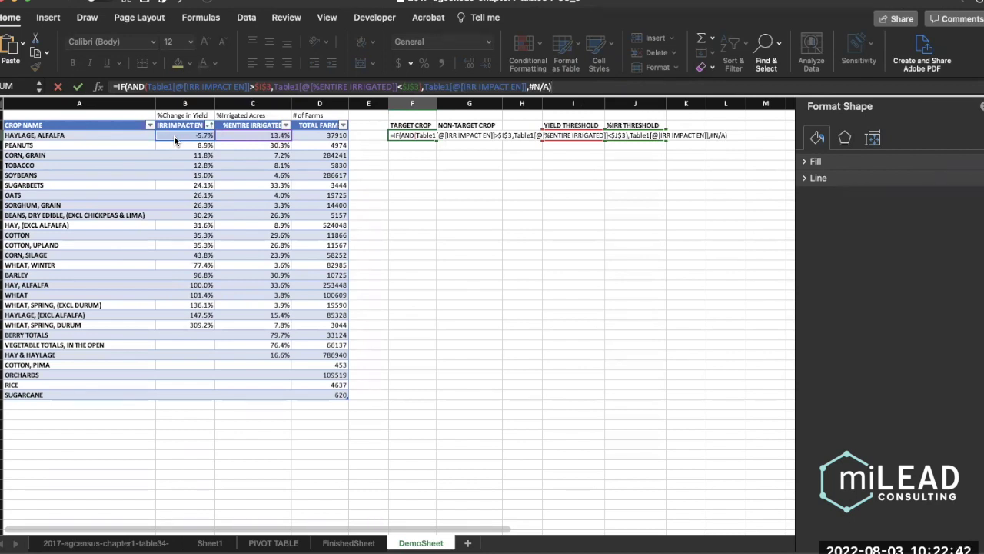
key(Return)
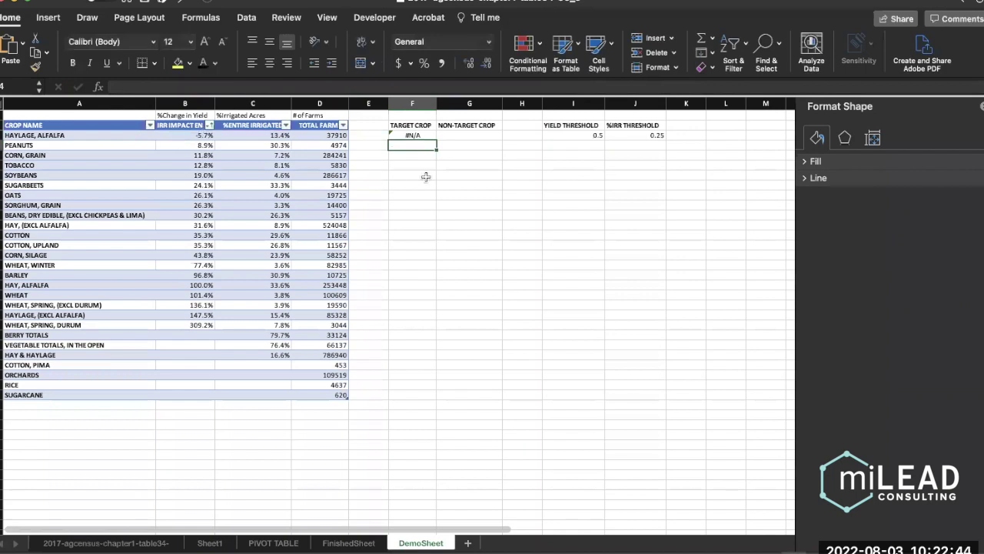
Fill the TARGET CROP formula from F3 down through F29, the last crop row.
click(413, 135)
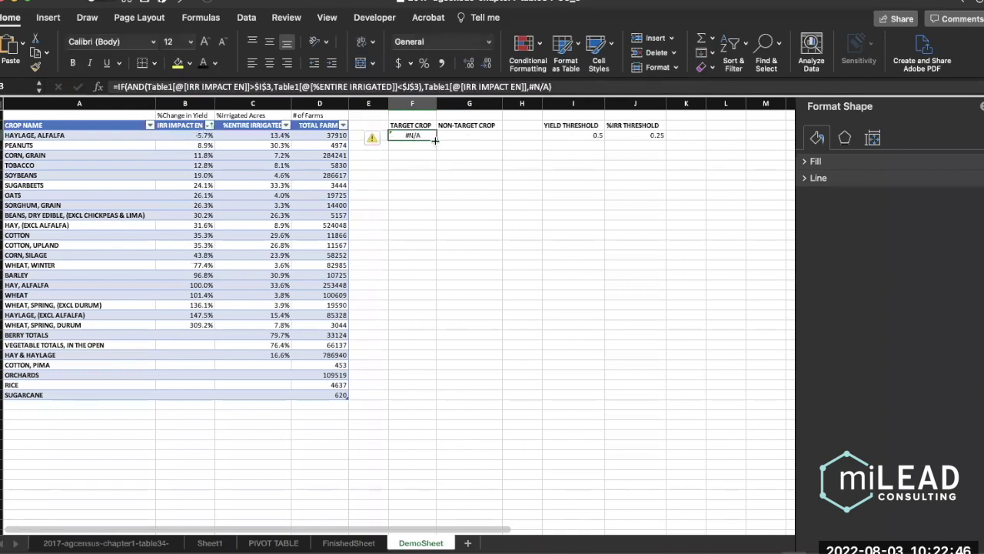
drag(435, 138, 415, 402)
click(412, 265)
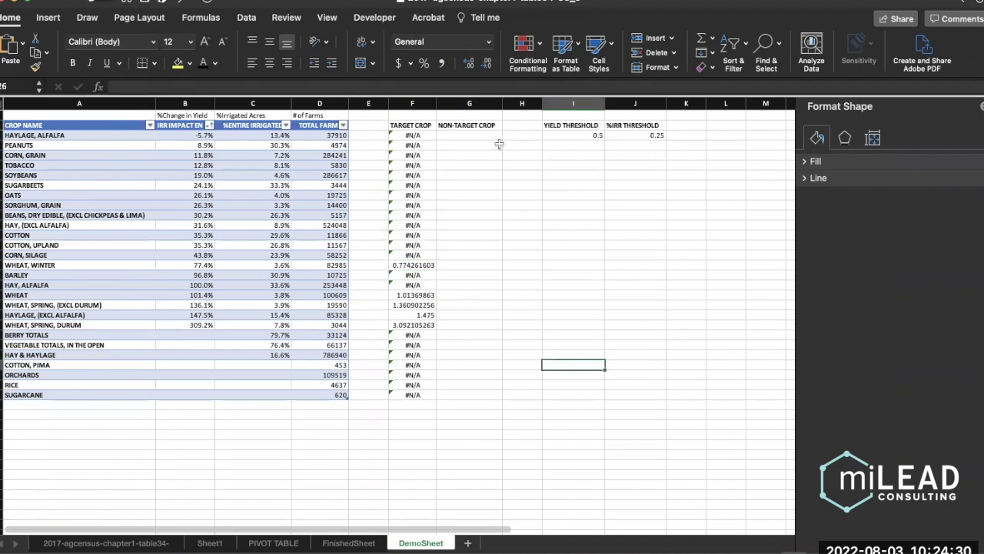
Begin an IF(OR( formula in NON-TARGET CROP cell G3, testing the row's IRR IMPACT EN <= $I$3 with an absolute threshold reference.
click(478, 134)
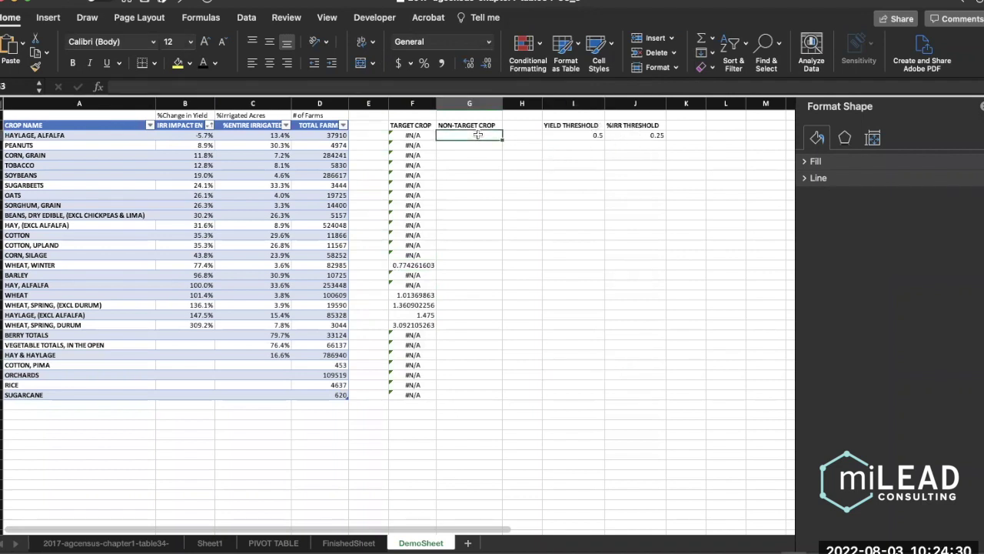
text(=I)
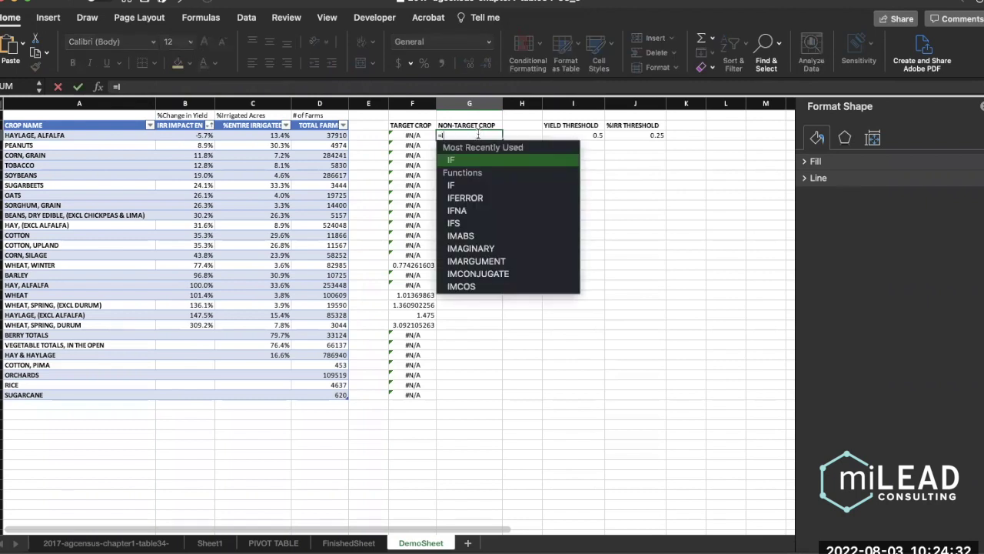
text(F(OR)
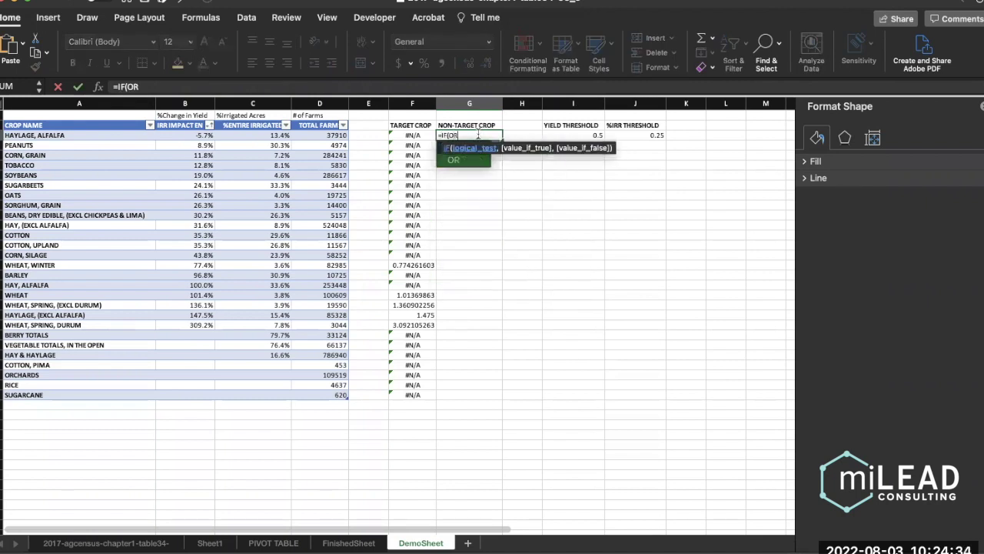
text(()
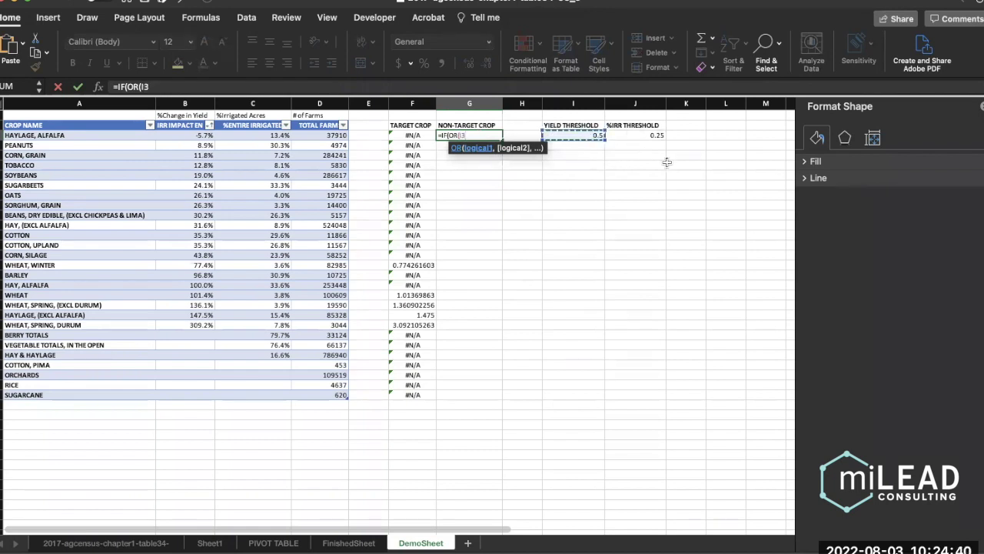
text(I)
key(BackSpace)
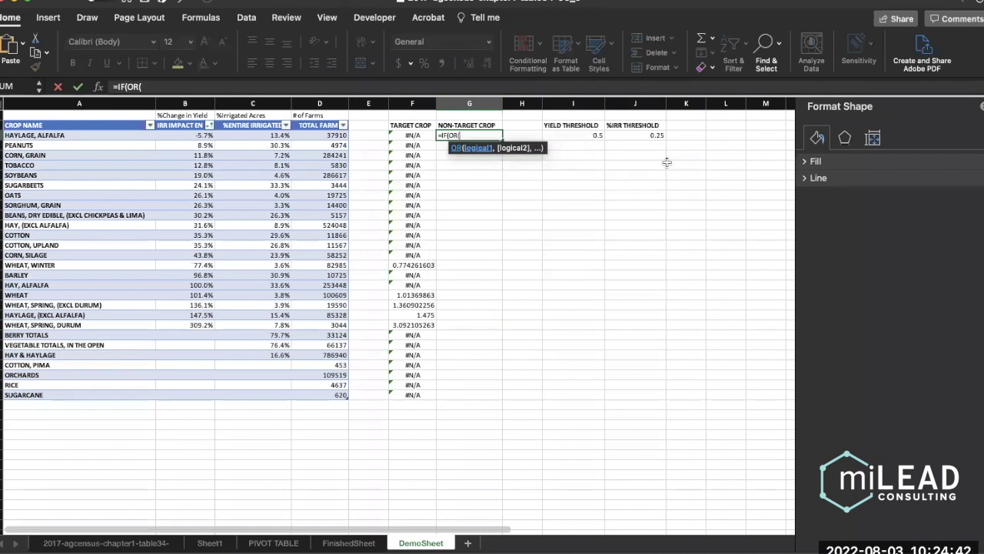
click(200, 135)
text(>)
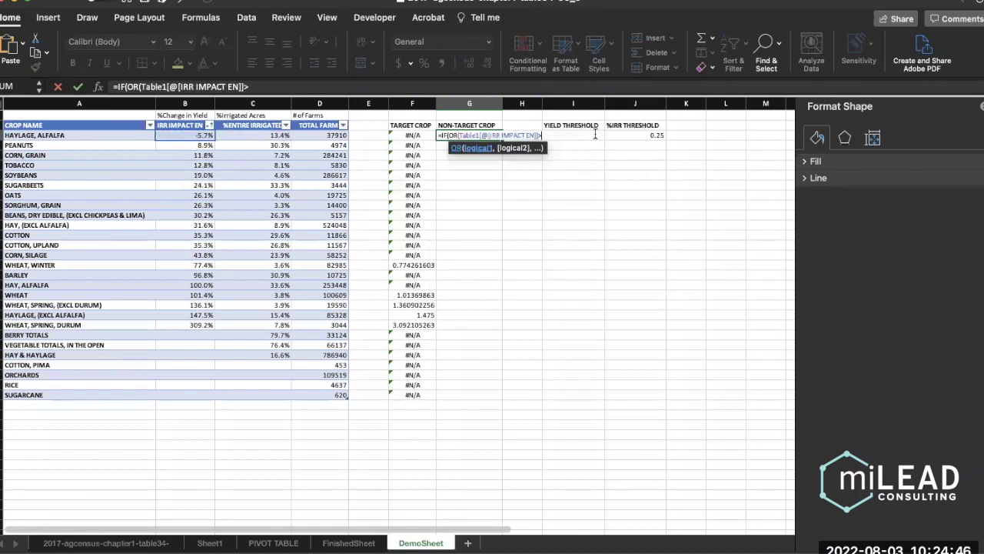
click(280, 85)
key(BackSpace)
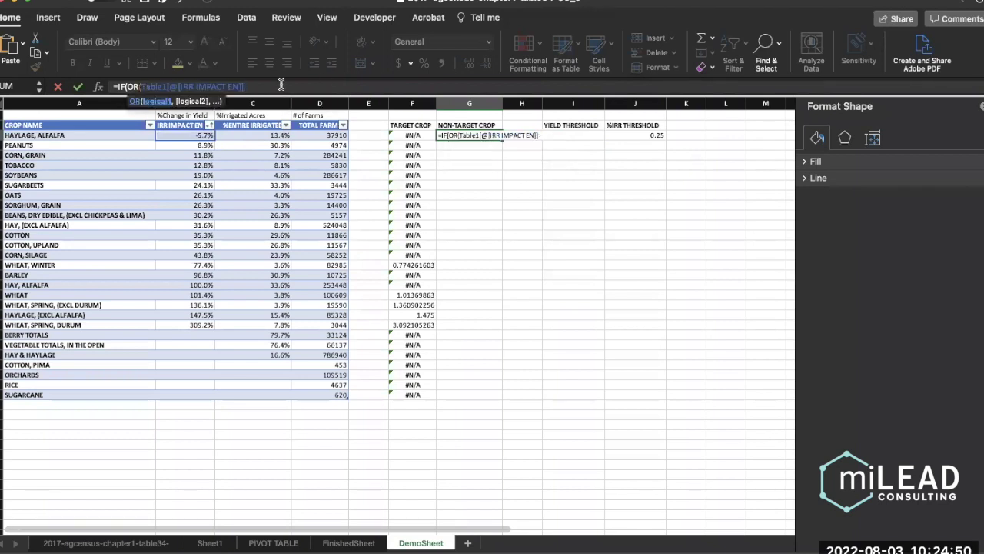
key(BackSpace)
text($I$3,)
Add the second OR condition, the row's %ENTIRE IRRIGATED >= $J$3, and close the OR function.
click(274, 137)
text(>=)
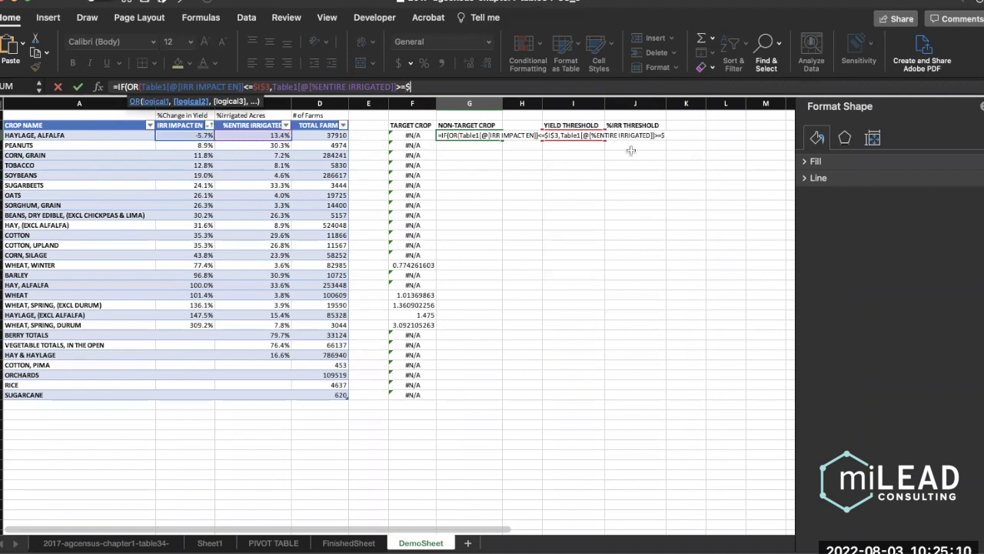
text($J$3,)
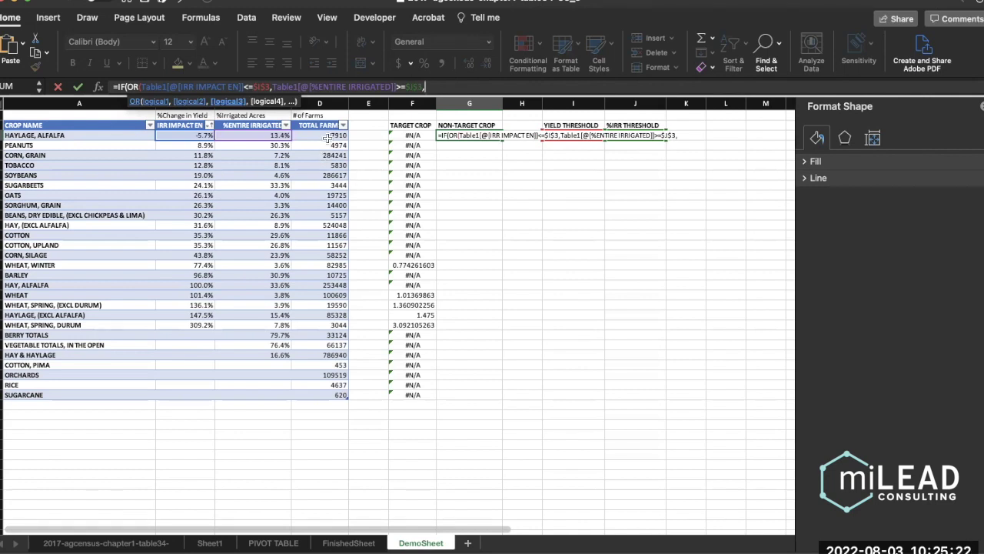
key(BackSpace)
text())
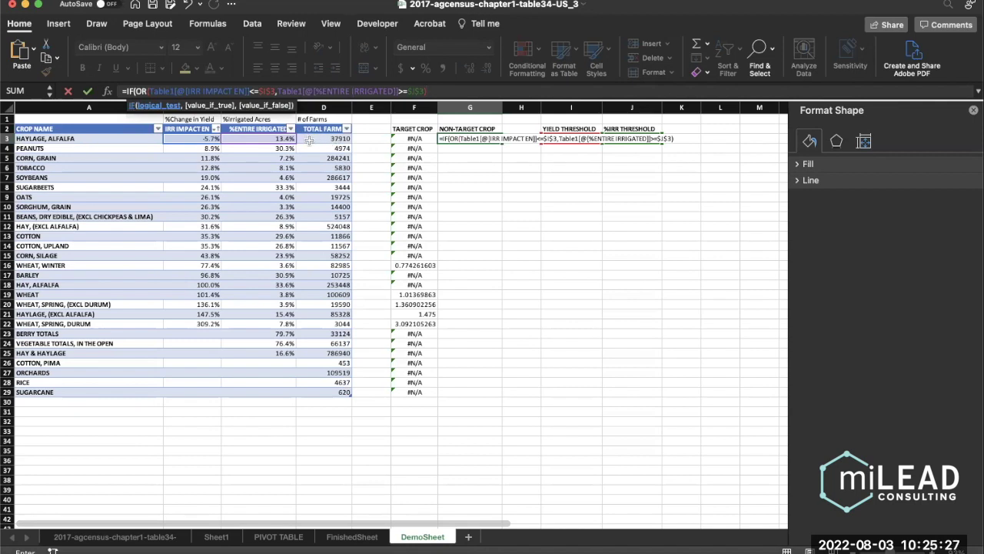
Complete the G3 formula to return the row's IRR IMPACT EN when true and #N/A when false.
text(,)
click(187, 138)
text(,)
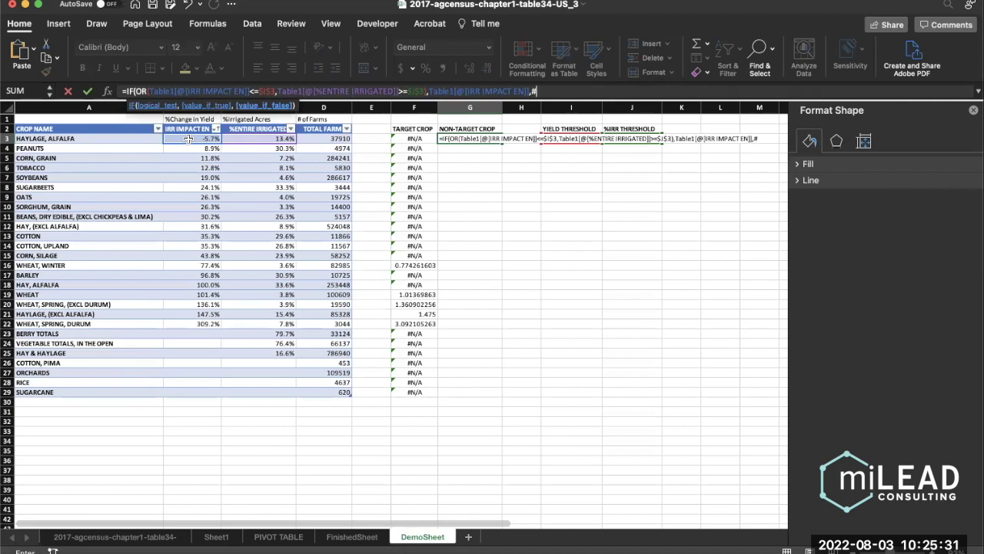
text(#N/A))
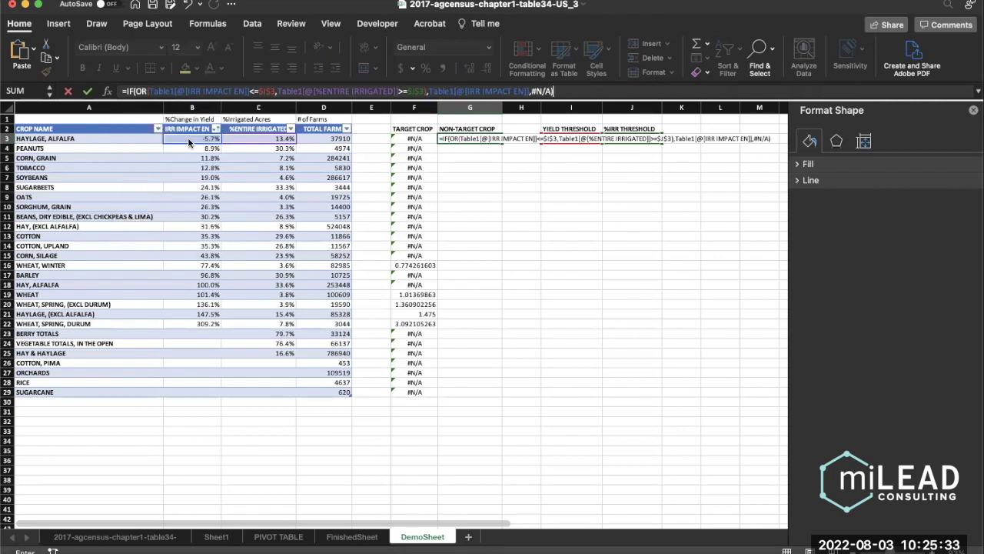
key(Return)
Fill the NON-TARGET CROP formula down through G29 and check the results for crops lacking an IRR IMPACT EN value.
drag(501, 143, 497, 394)
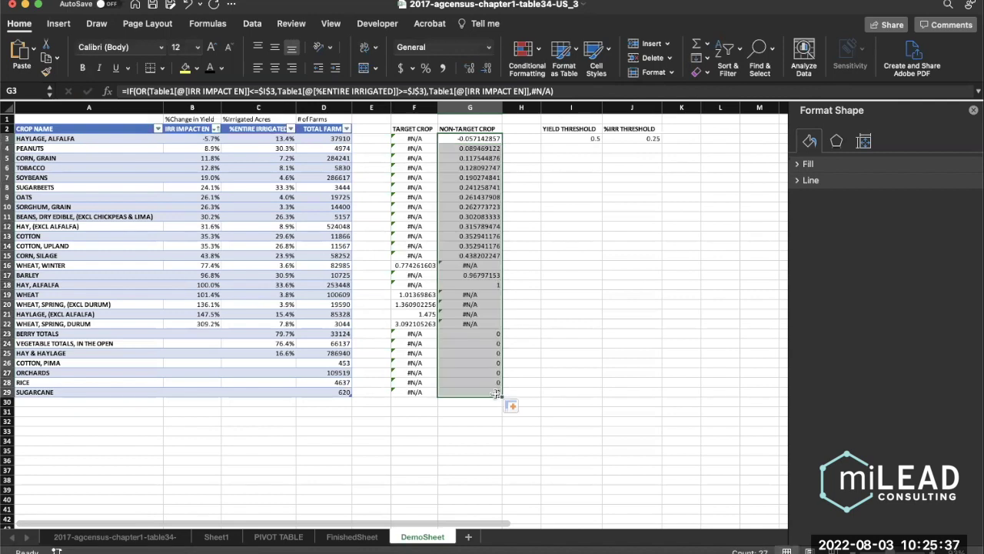
click(549, 350)
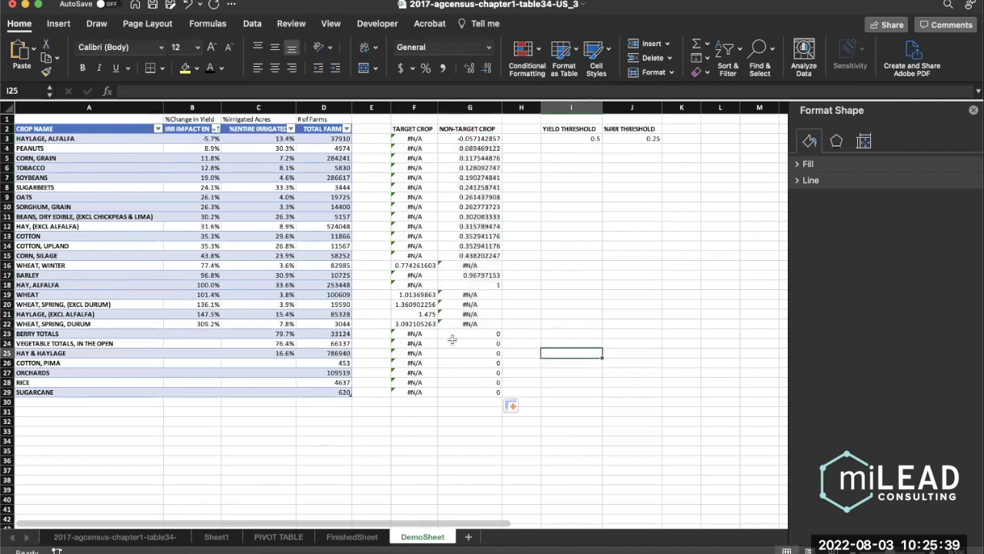
drag(469, 336, 465, 392)
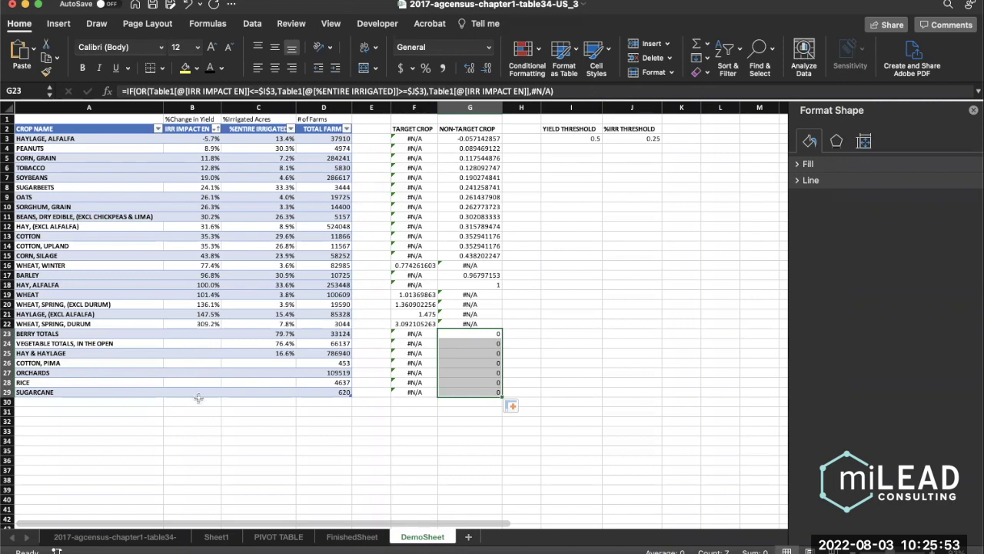
click(431, 430)
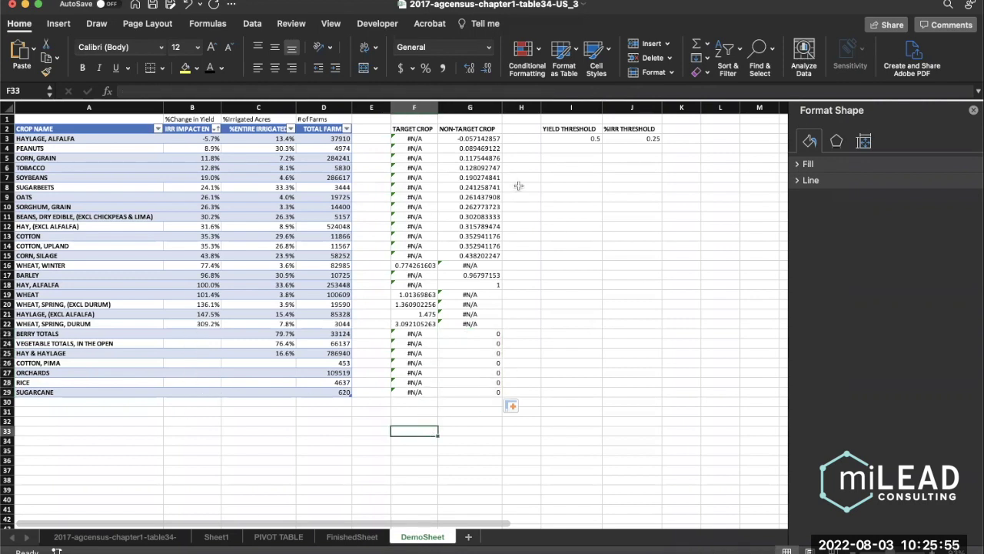
Insert an empty bubble chart from a blank cell and place it beside the NON-TARGET CROP column, below the thresholds.
click(196, 442)
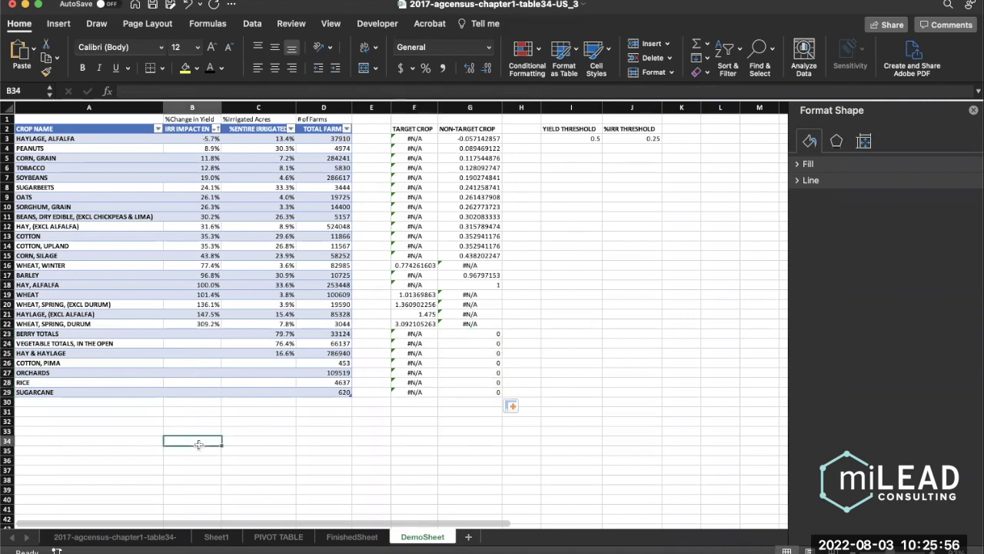
click(60, 26)
click(483, 71)
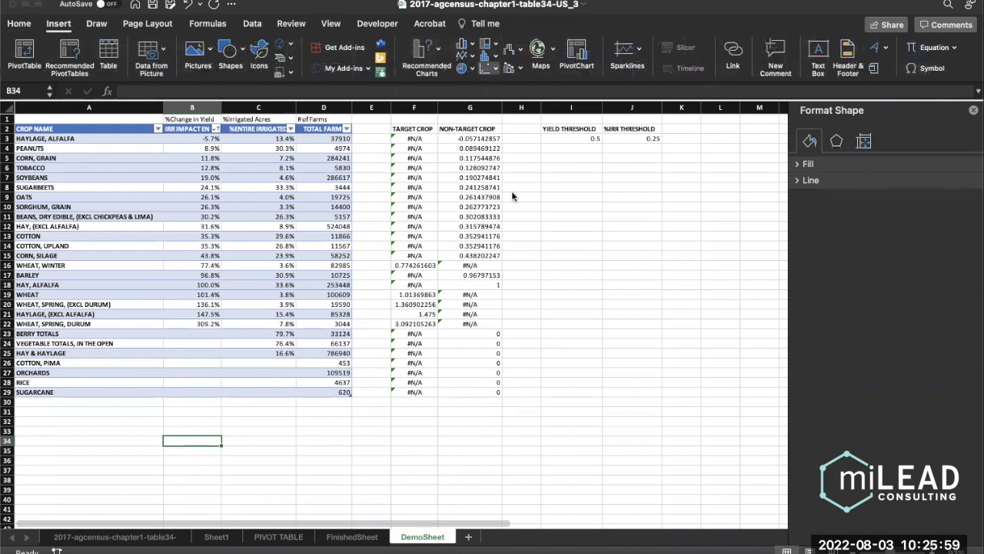
drag(481, 286, 706, 290)
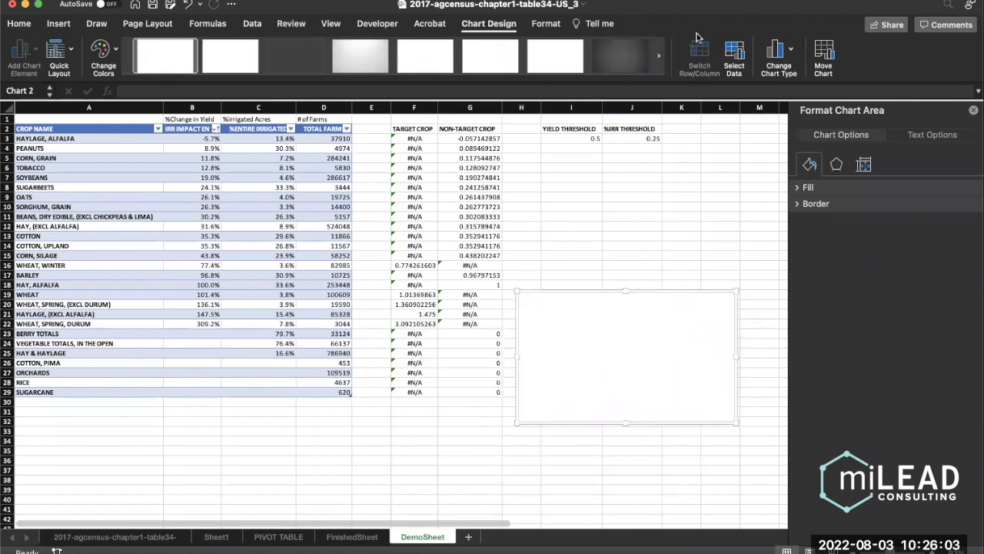
Add a series named Top Interest Crops to the empty chart's data source.
click(733, 58)
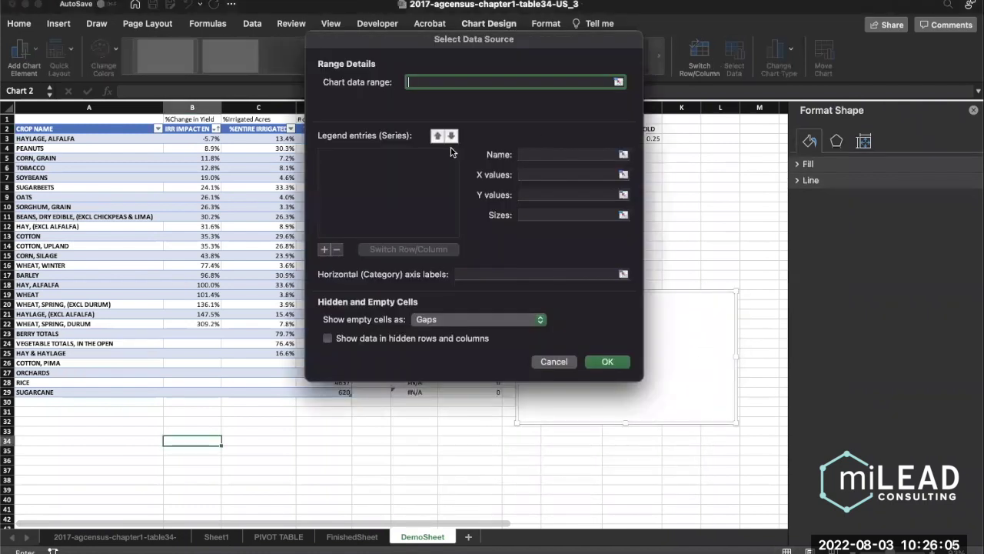
click(324, 249)
click(531, 153)
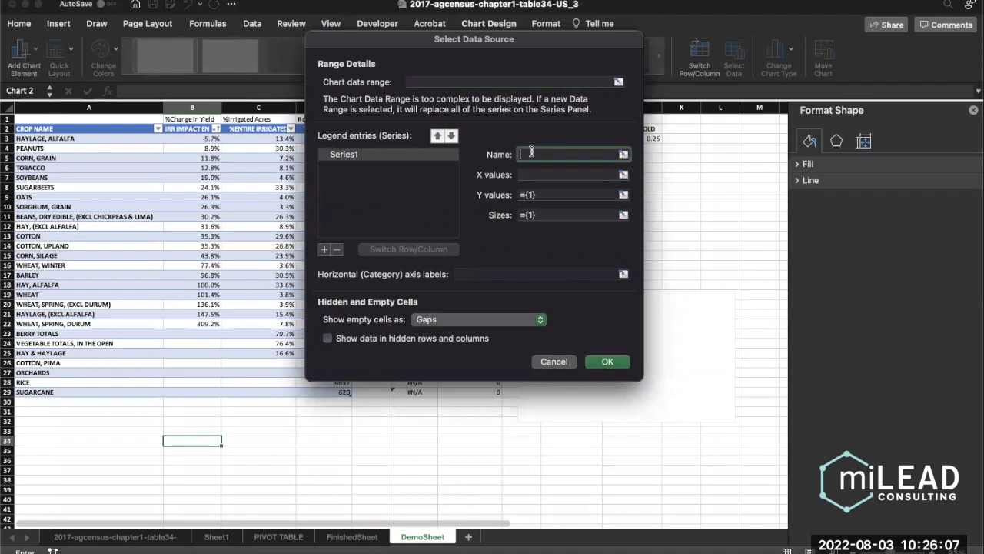
text(Top Interest C)
Set Top Interest Crops' X values to the %ENTIRE IRRIGATED column, Y values to F3:F29 and sizes to the TOTAL FARMS column.
click(621, 173)
drag(261, 138, 275, 451)
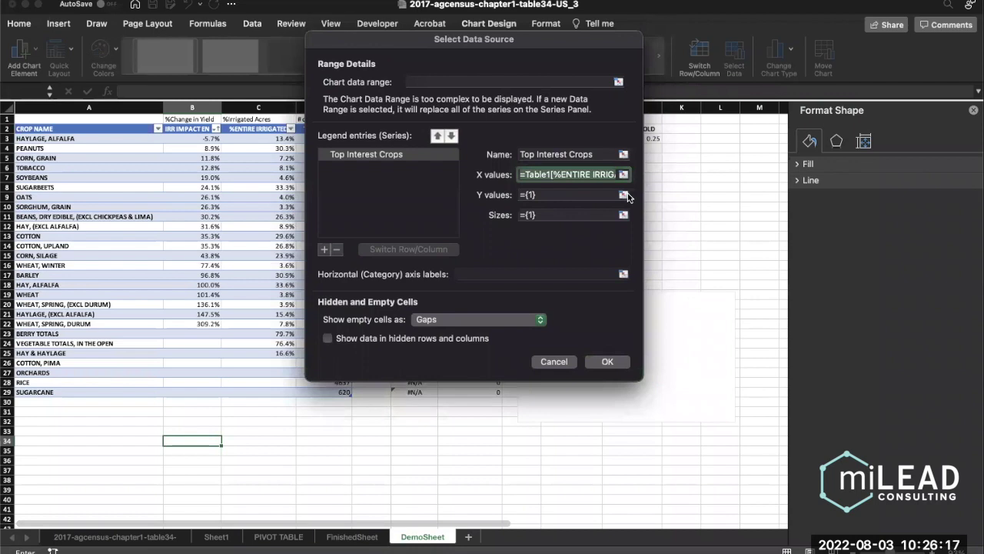
click(624, 195)
drag(408, 139, 410, 395)
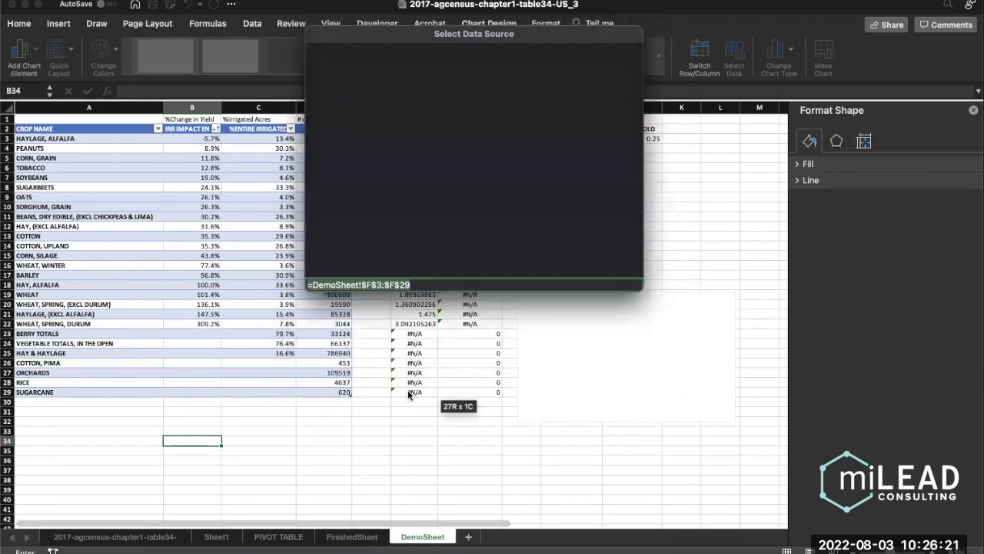
click(624, 215)
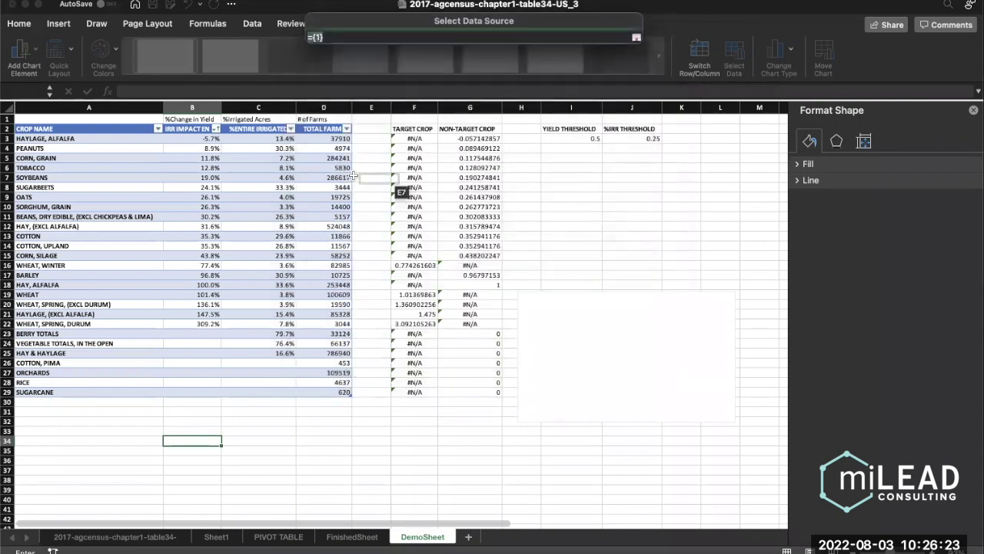
drag(323, 139, 323, 390)
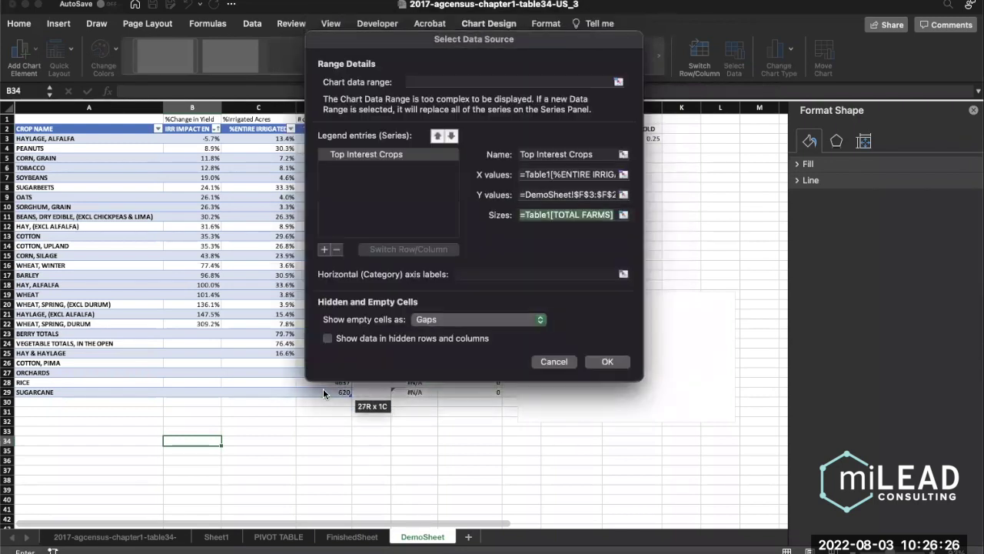
Add a second chart series named Low Interest Crops.
click(323, 249)
click(533, 154)
text(Low Interest Crops)
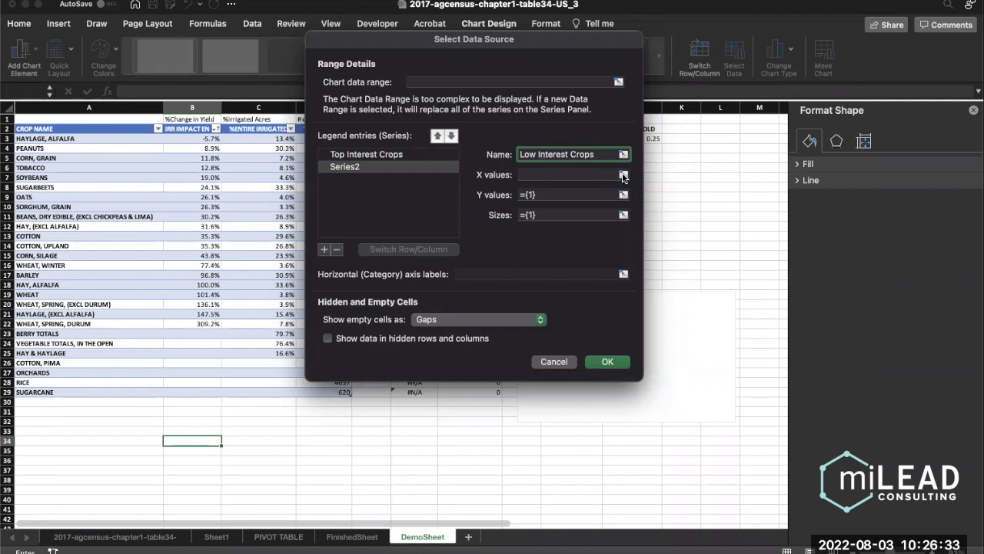
Set Low Interest Crops' X values to the %ENTIRE IRRIGATED column and its Y values to the NON-TARGET CROP range G3:G29.
click(622, 174)
drag(277, 137, 286, 390)
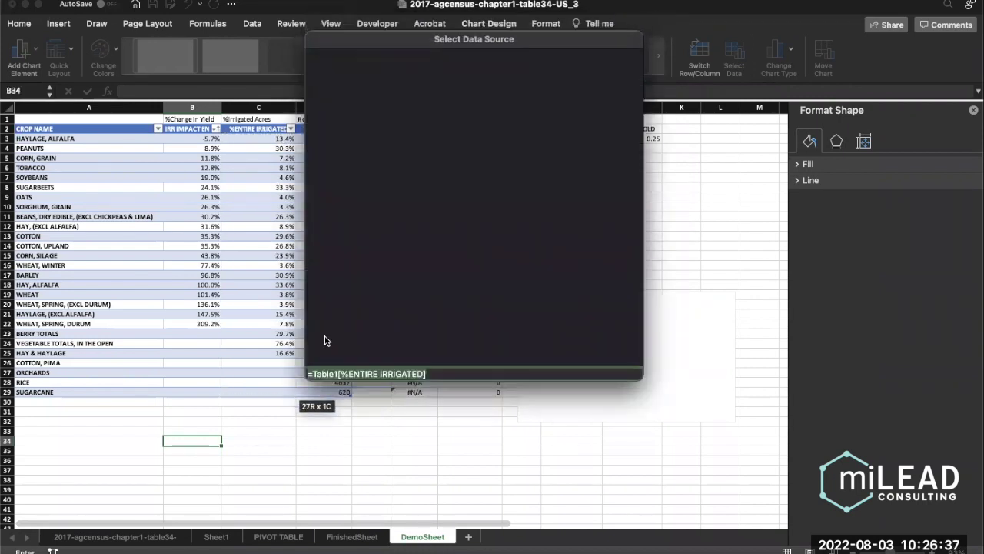
click(624, 195)
drag(485, 139, 486, 393)
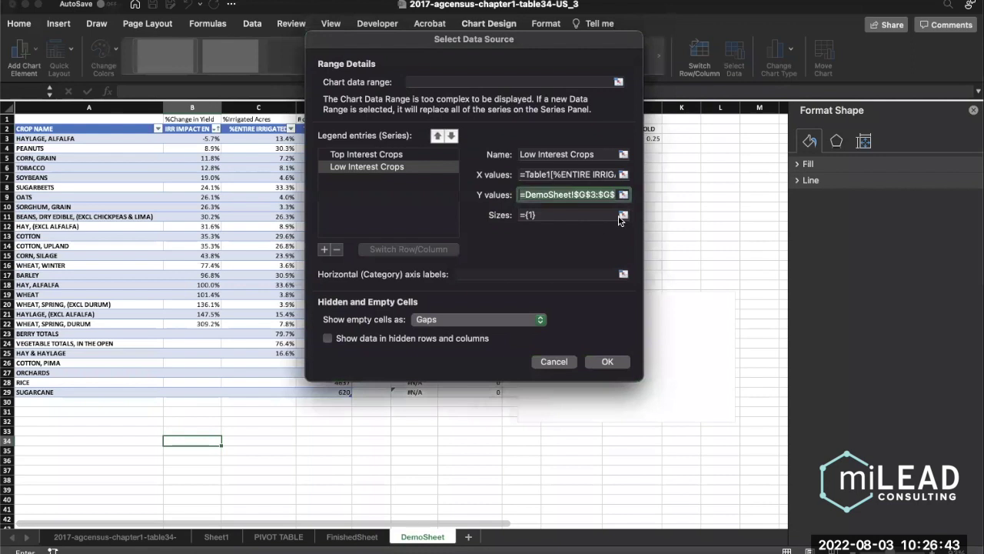
Set Low Interest Crops' bubble sizes to the TOTAL FARMS column and apply the chart's data source.
click(622, 216)
drag(324, 138, 335, 392)
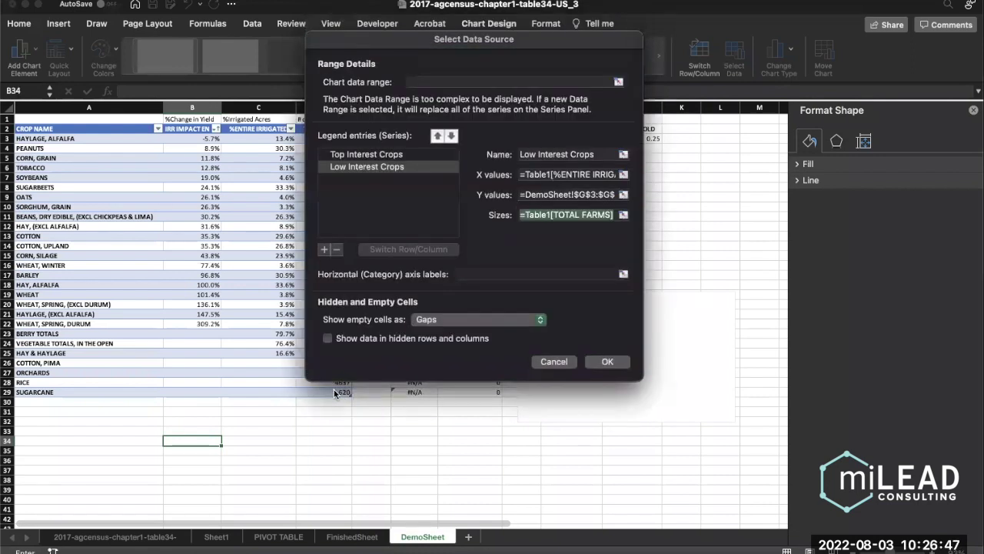
click(606, 361)
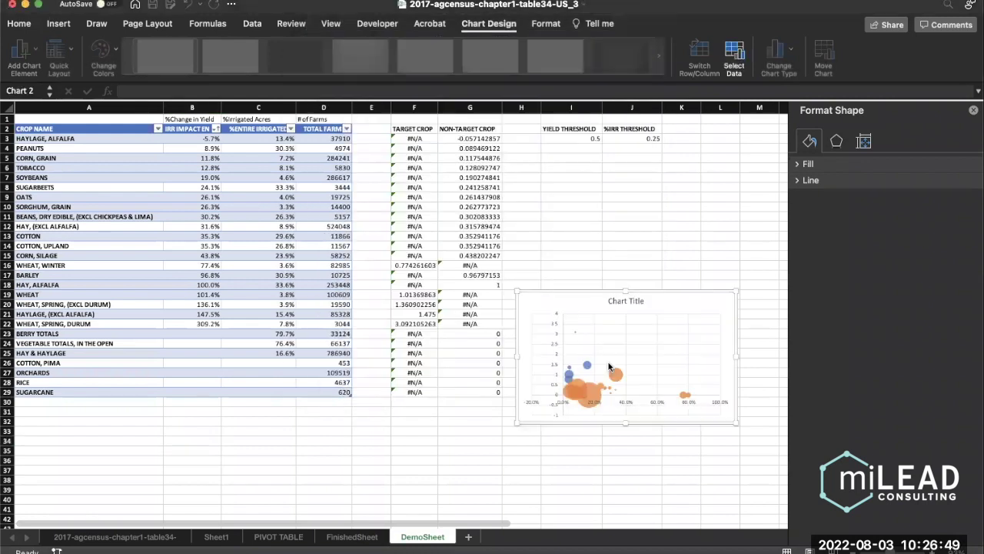
Move the bubble chart over the crop table and enlarge it to roughly double its width and height.
drag(241, 190, 240, 190)
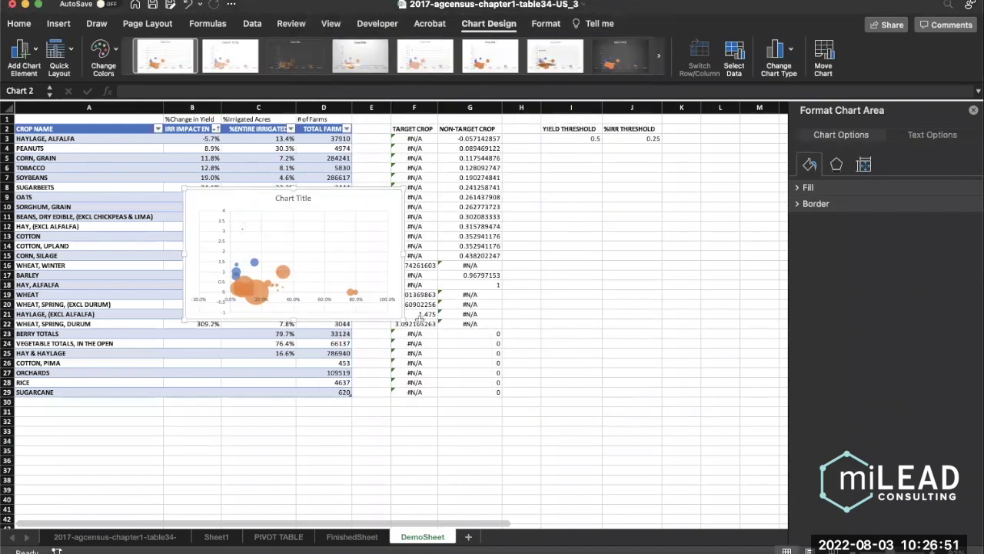
drag(403, 320, 551, 460)
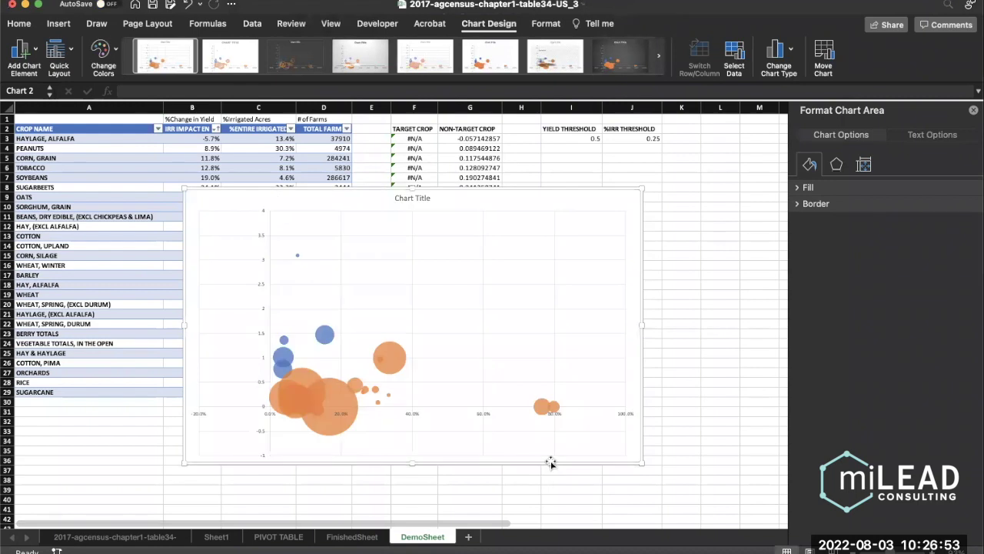
drag(492, 192, 458, 178)
Delete the horizontal and vertical major gridlines from the bubble chart.
click(323, 294)
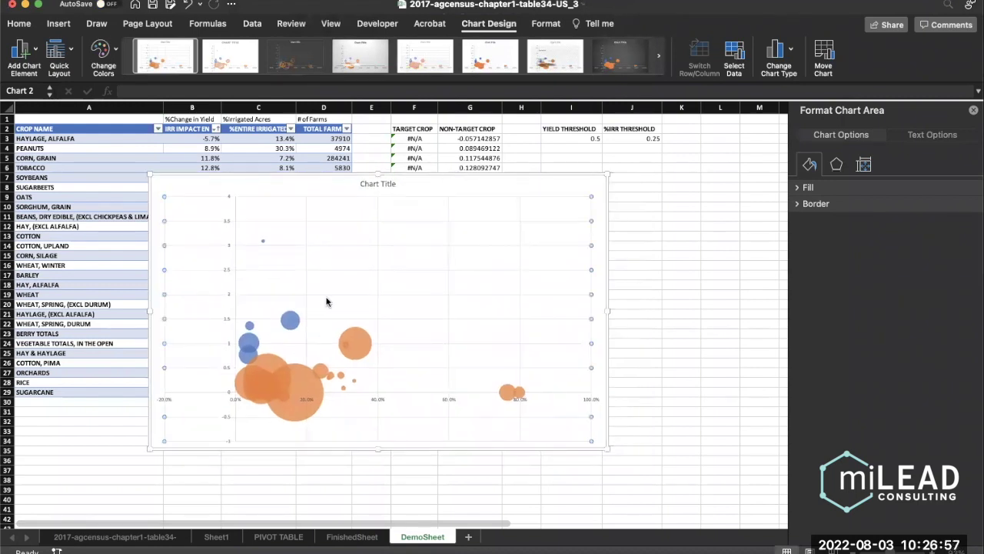
click(337, 296)
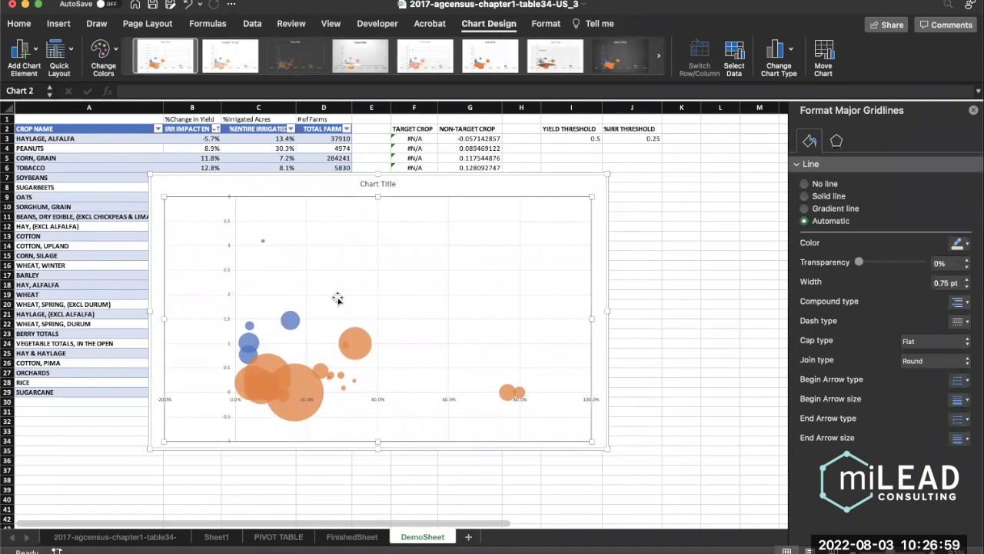
click(341, 296)
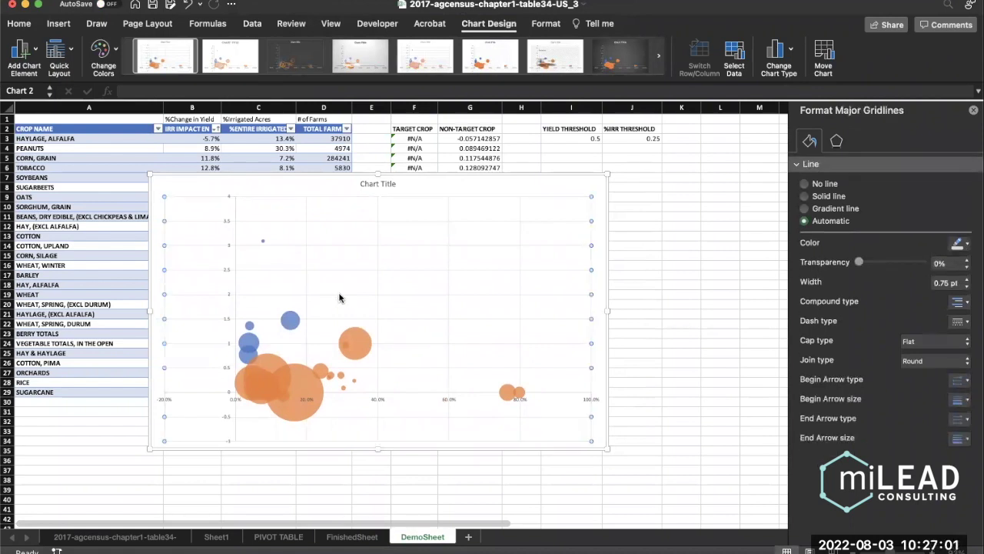
click(378, 276)
click(376, 277)
click(376, 278)
Shift the chart off the yield column and add data labels to the Top Interest Crops bubbles.
click(247, 347)
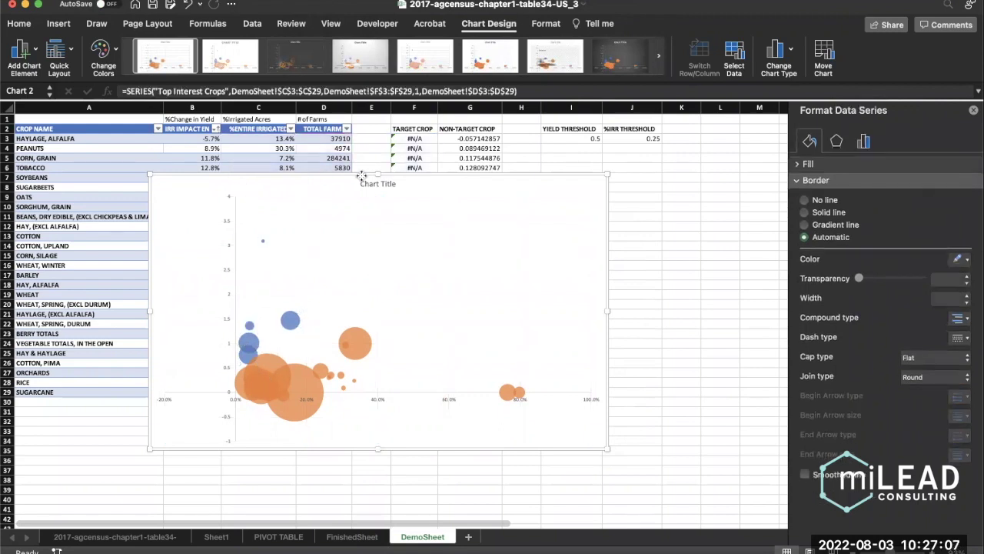
drag(362, 176, 459, 177)
click(389, 323)
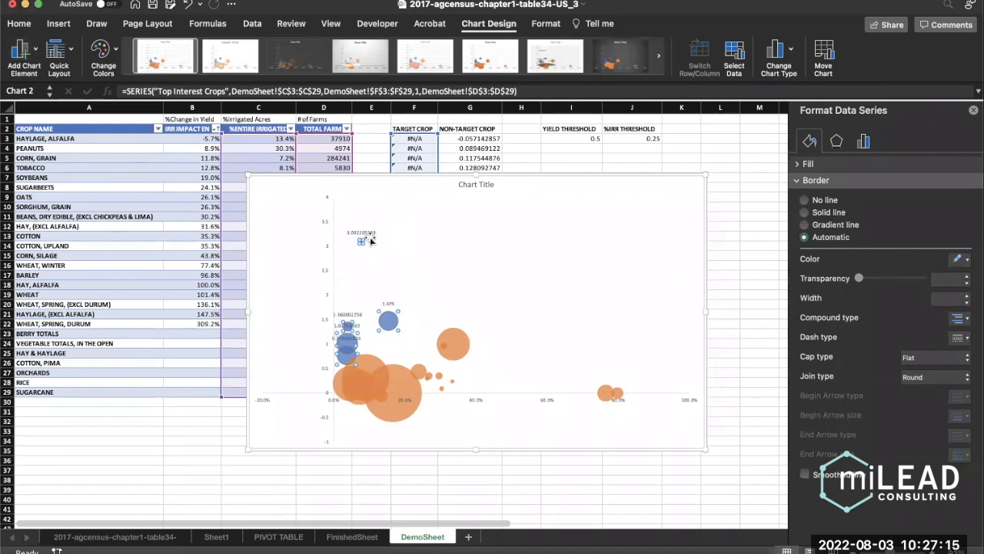
Make the Top Interest Crops labels show the crop names from A3:A29 instead of the Y values.
click(370, 234)
click(928, 135)
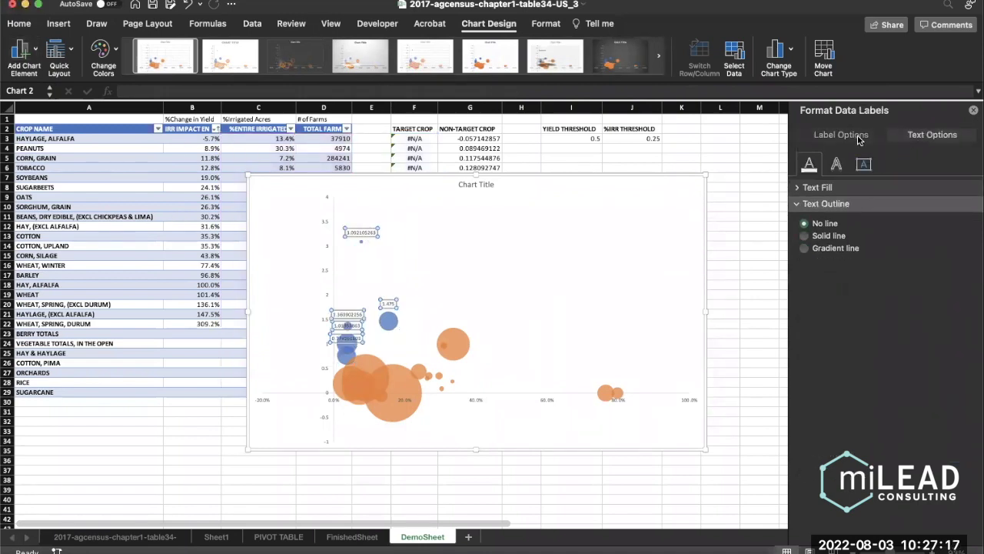
click(859, 139)
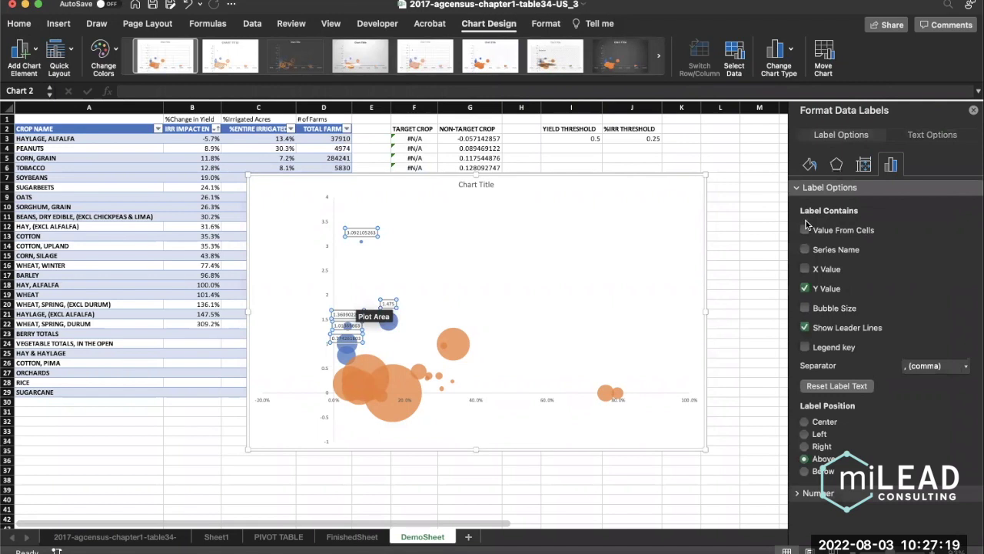
click(805, 230)
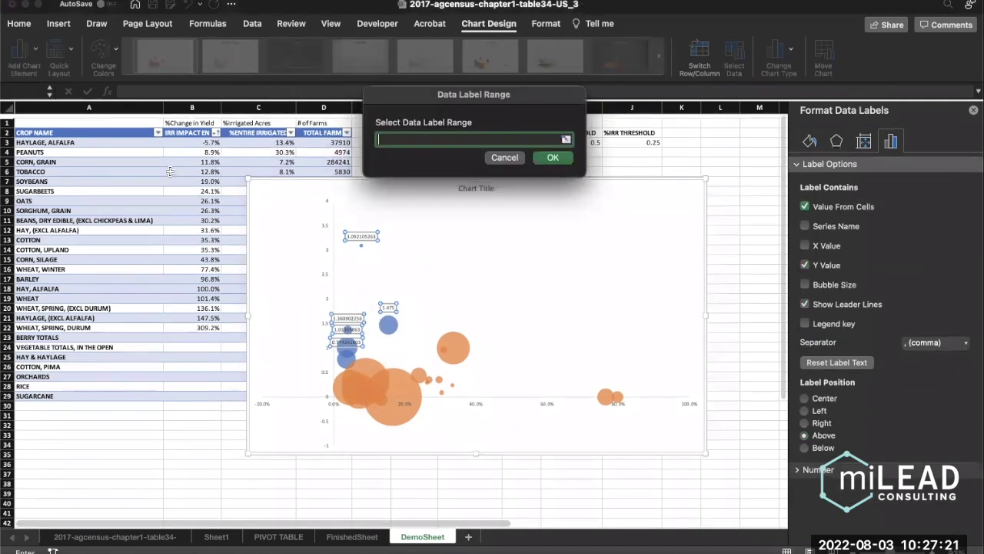
drag(103, 139, 85, 393)
key(Return)
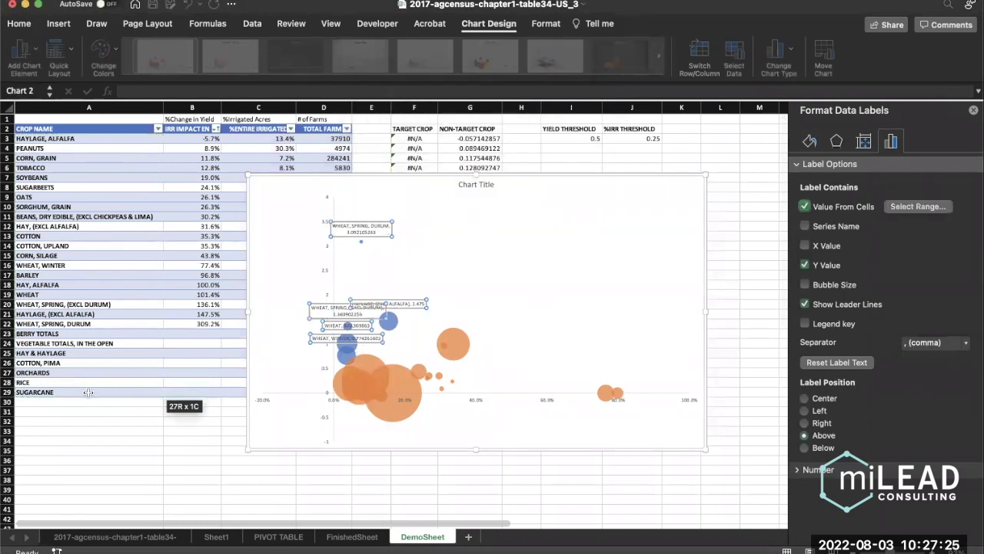
click(804, 288)
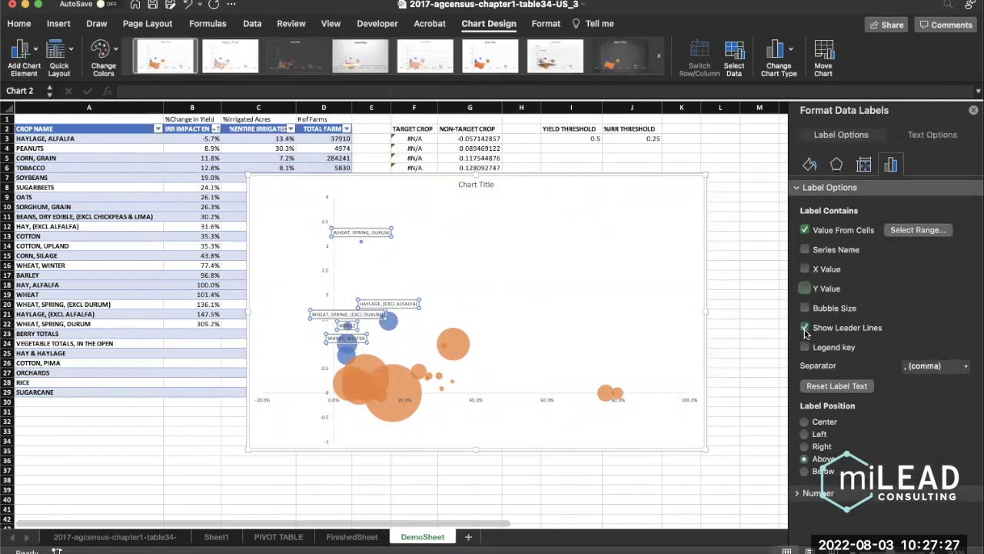
Move the chart down the sheet to uncover the TARGET CROP and NON-TARGET CROP columns.
scroll(459, 263, up, 3)
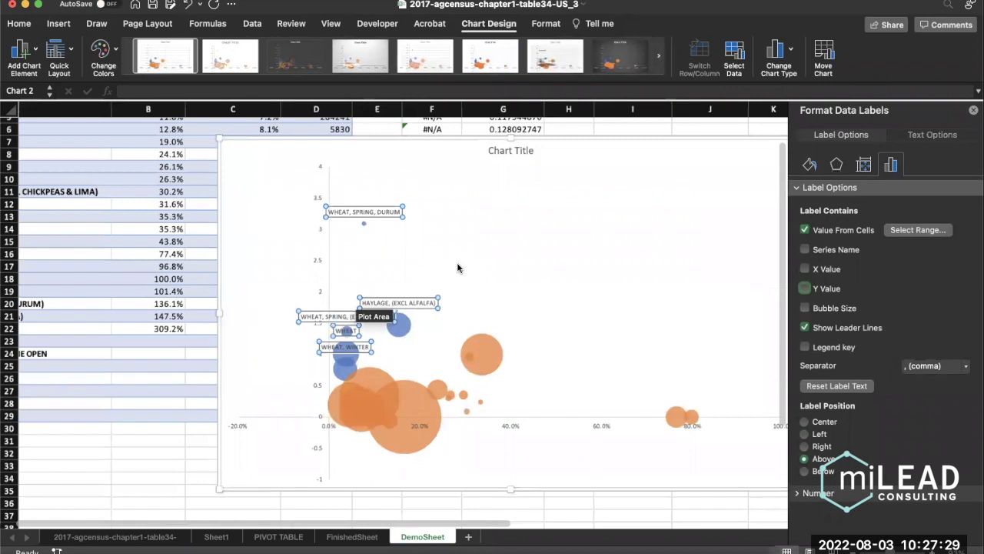
scroll(459, 268, down, 3)
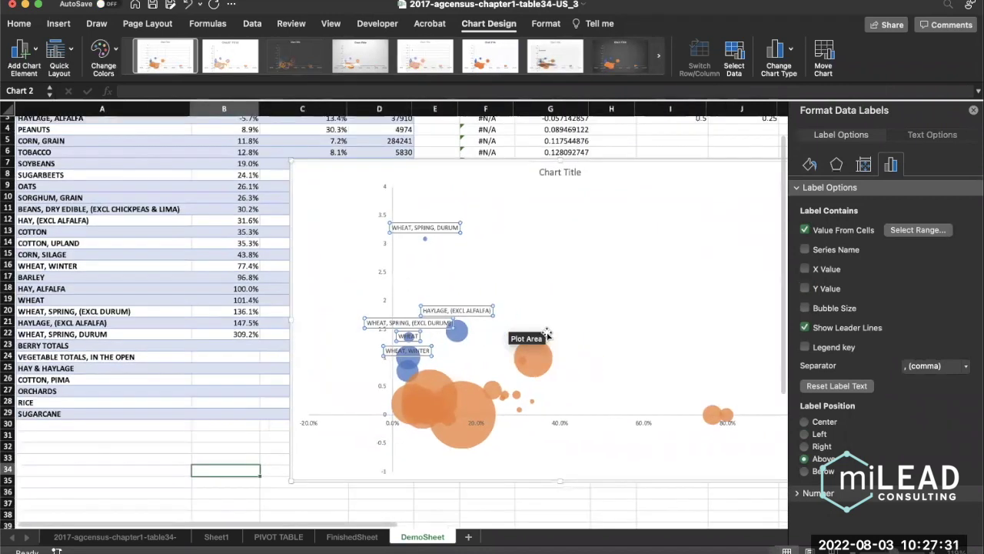
scroll(548, 334, down, 3)
drag(513, 171, 500, 222)
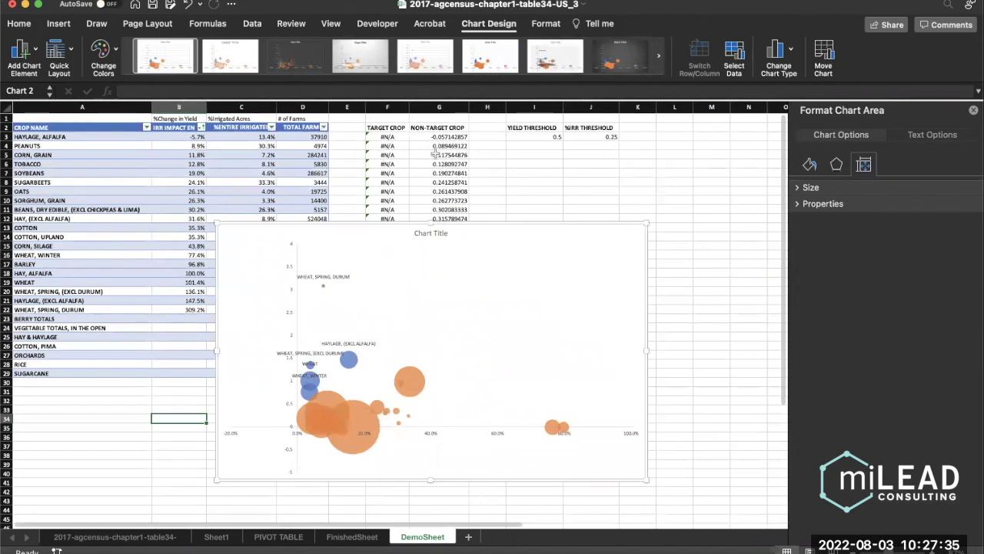
drag(465, 223, 430, 344)
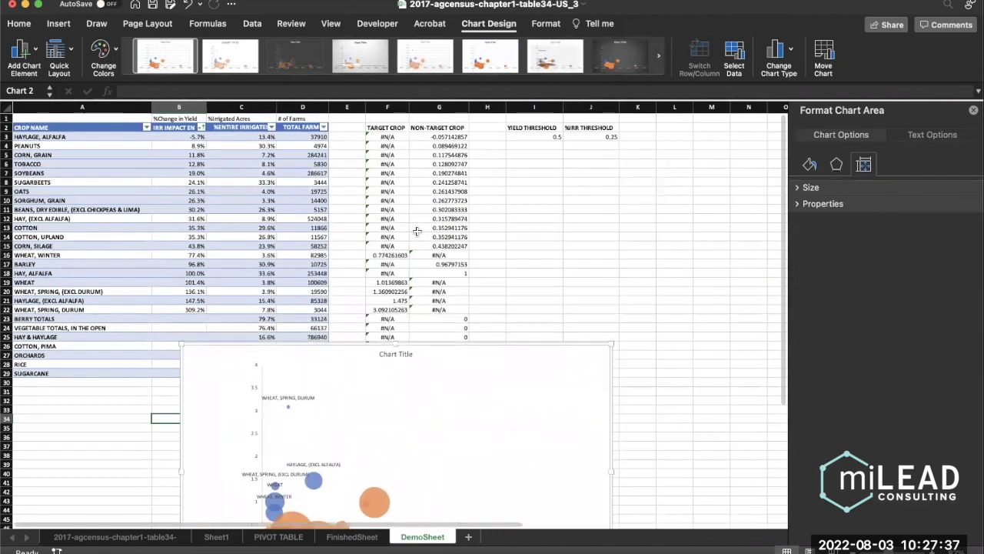
Format the TARGET CROP and NON-TARGET CROP values in F3:G29 as Percentage.
drag(385, 139, 433, 442)
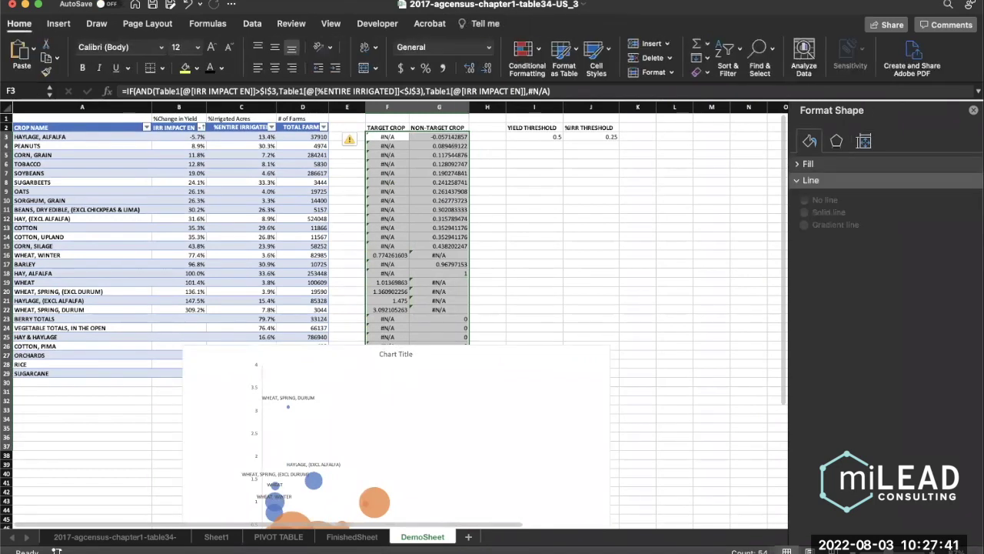
click(134, 0)
key(super+1)
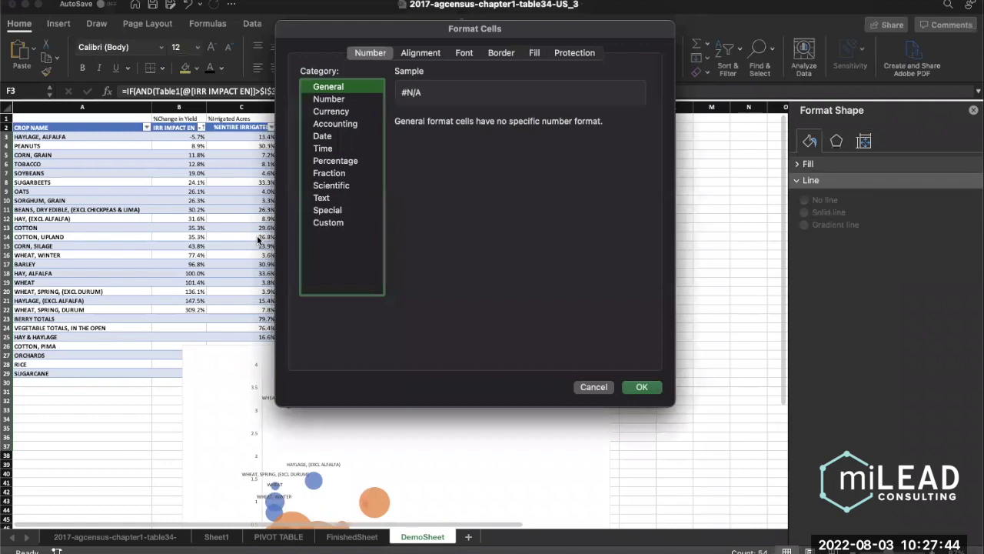
click(332, 161)
click(641, 386)
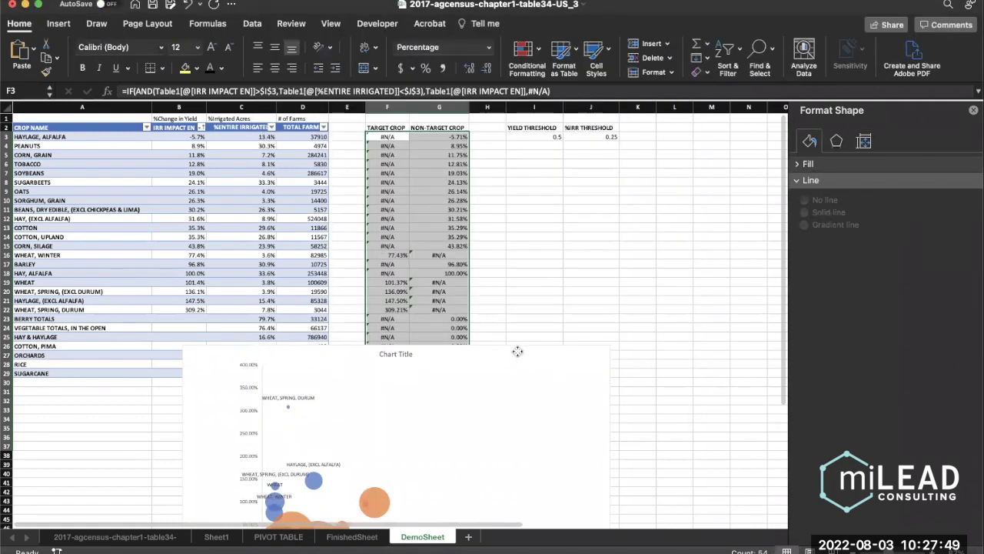
Move the chart back up beside the threshold cells and set YIELD THRESHOLD in I3 to 0.2.
drag(517, 352, 583, 183)
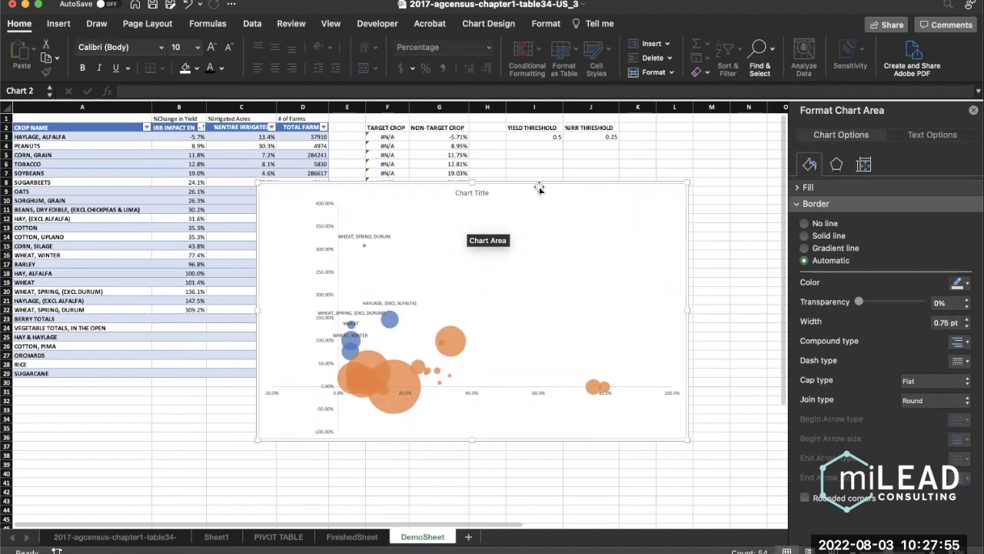
drag(532, 182, 370, 143)
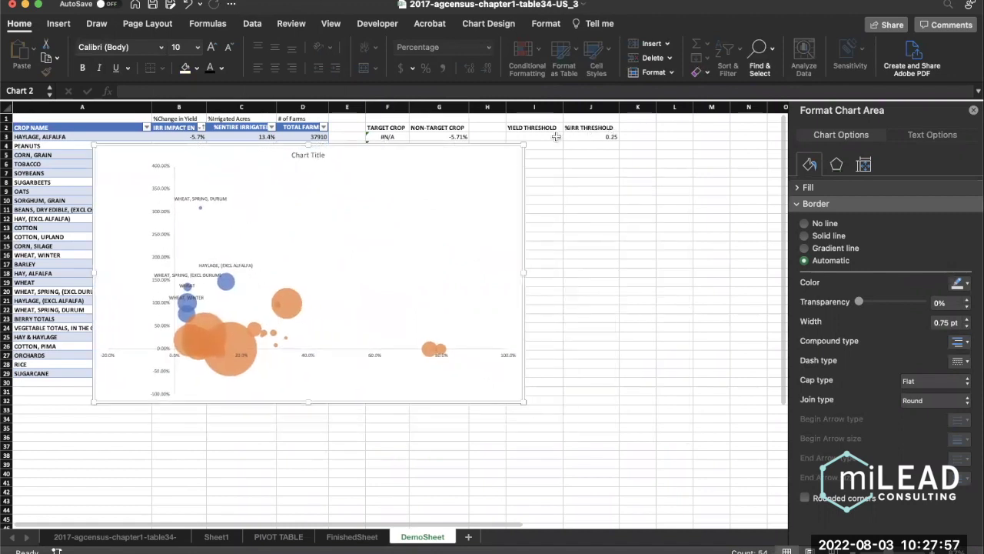
click(555, 137)
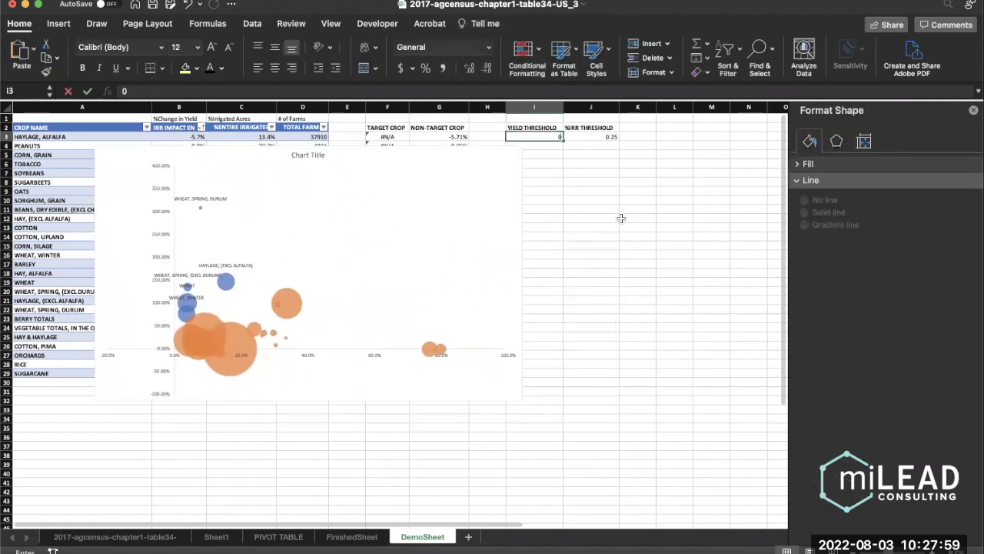
text(0.2)
key(Return)
Lower YIELD THRESHOLD in I3 to 0.1 and inspect how the bubbles are regrouped.
click(546, 137)
text(0.1)
key(Return)
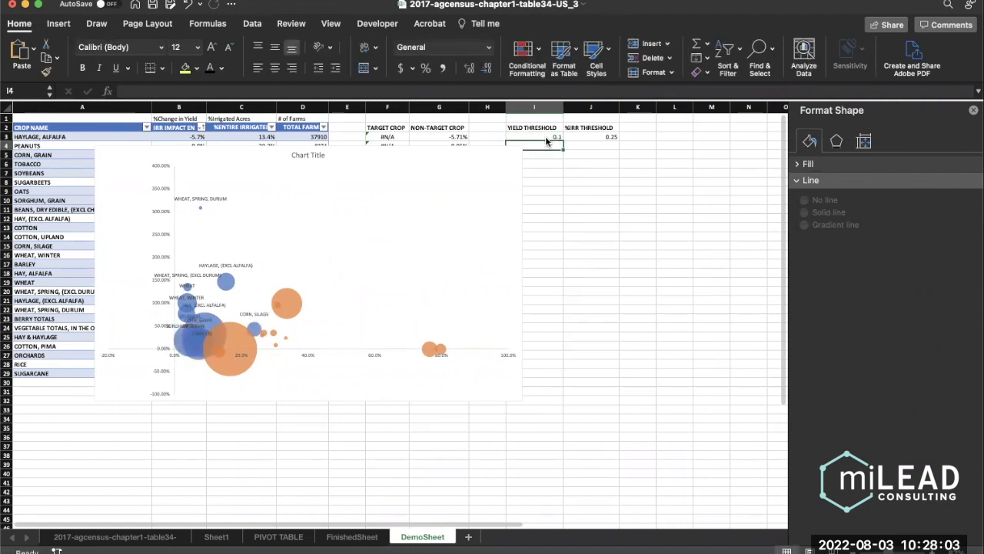
scroll(225, 327, up, 5)
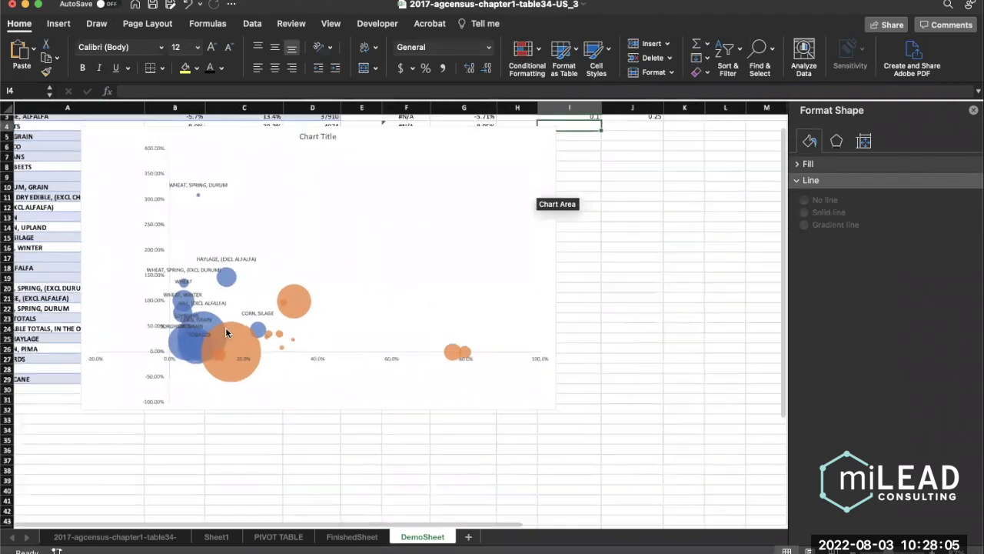
scroll(226, 326, down, 5)
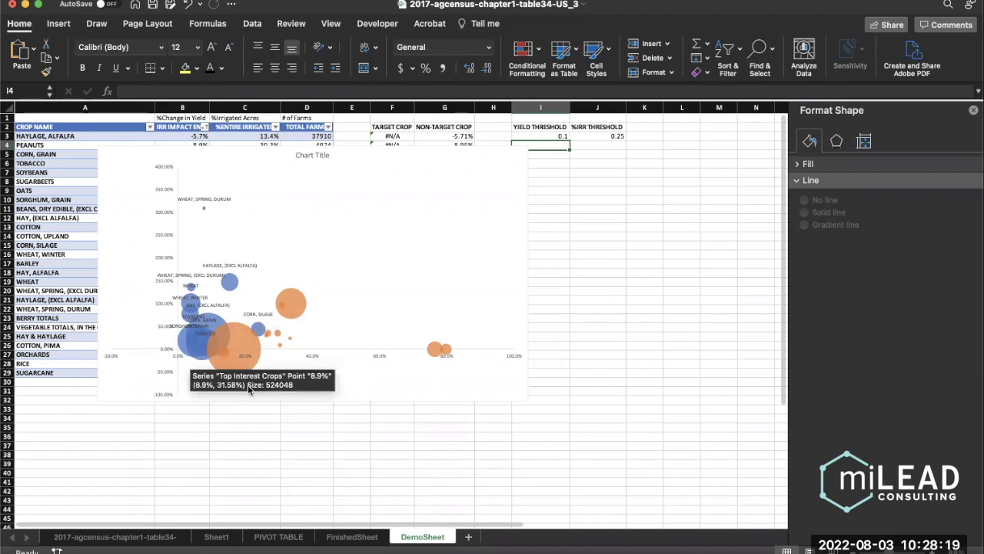
Set YIELD THRESHOLD on FinishedSheet to 20% and review its finished bubble chart.
click(361, 537)
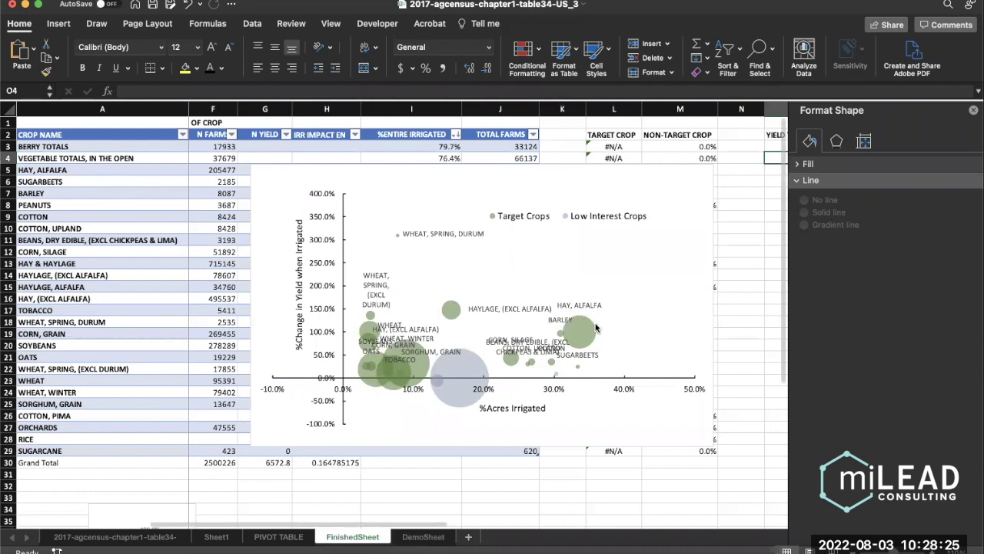
scroll(612, 344, right, 2)
scroll(613, 343, right, 4)
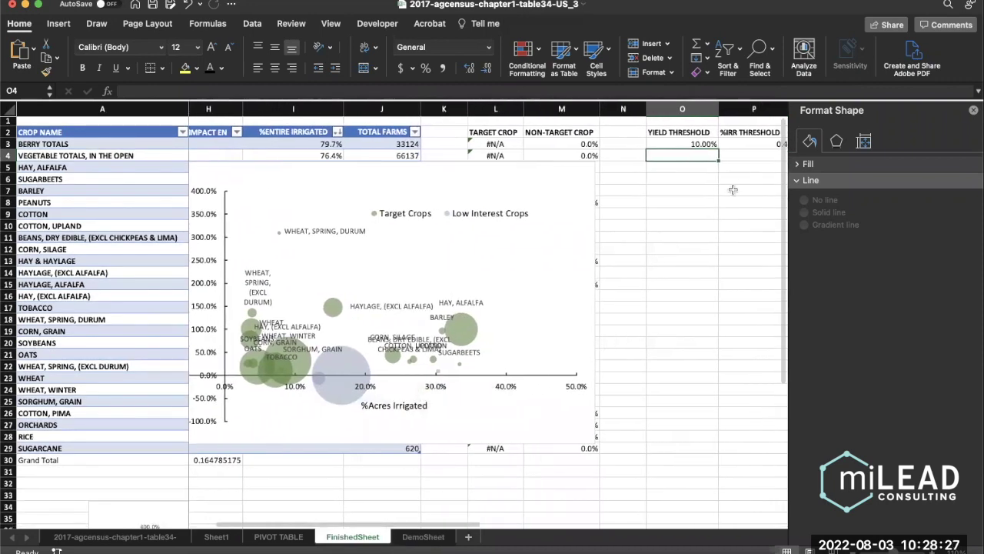
click(703, 144)
text(20)
key(Return)
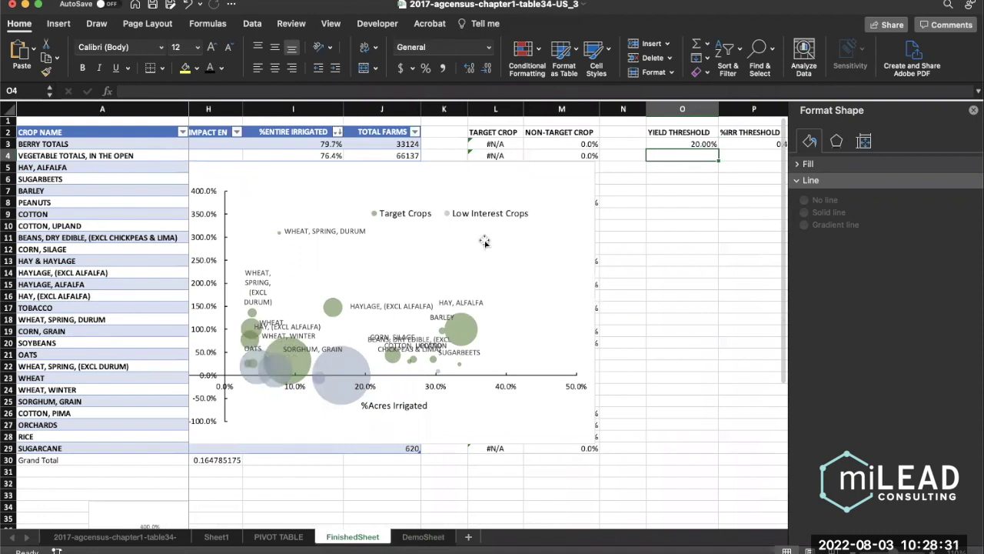
scroll(484, 241, left, 3)
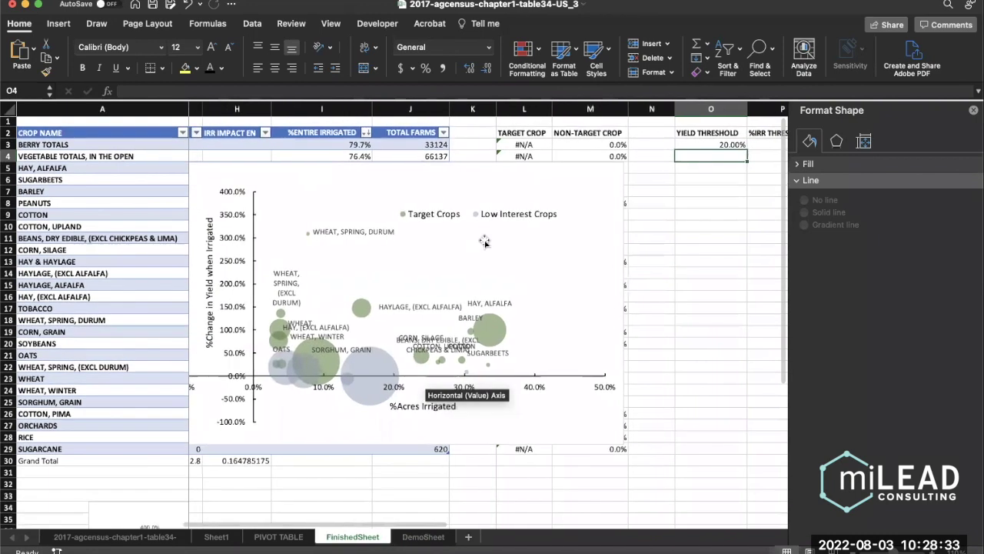